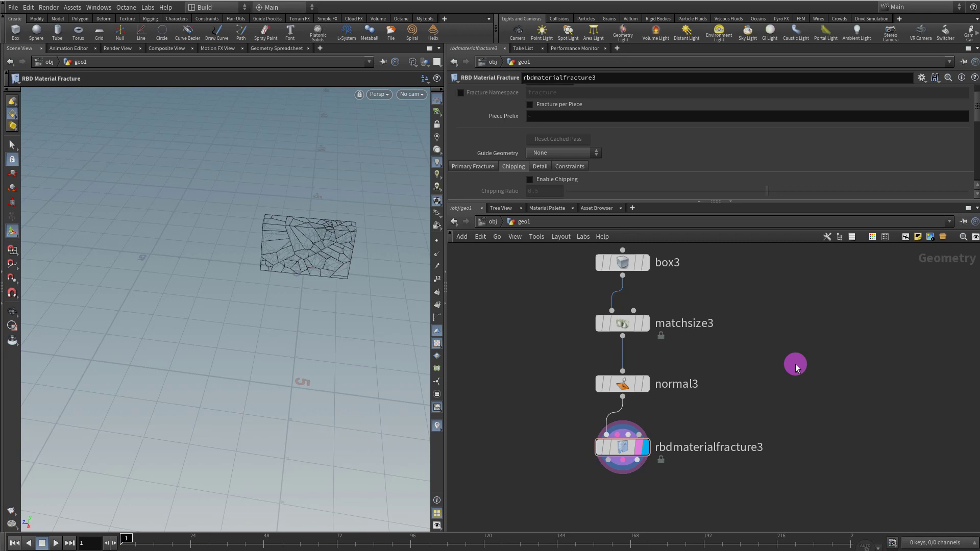
Inspect the box3, matchsize3 and rbdmaterialfracture3 nodes and the fractured box
mouse_move(763, 339)
middle_mouse_down()
mouse_move(821, 358)
mouse_move(816, 324)
middle_mouse_up()
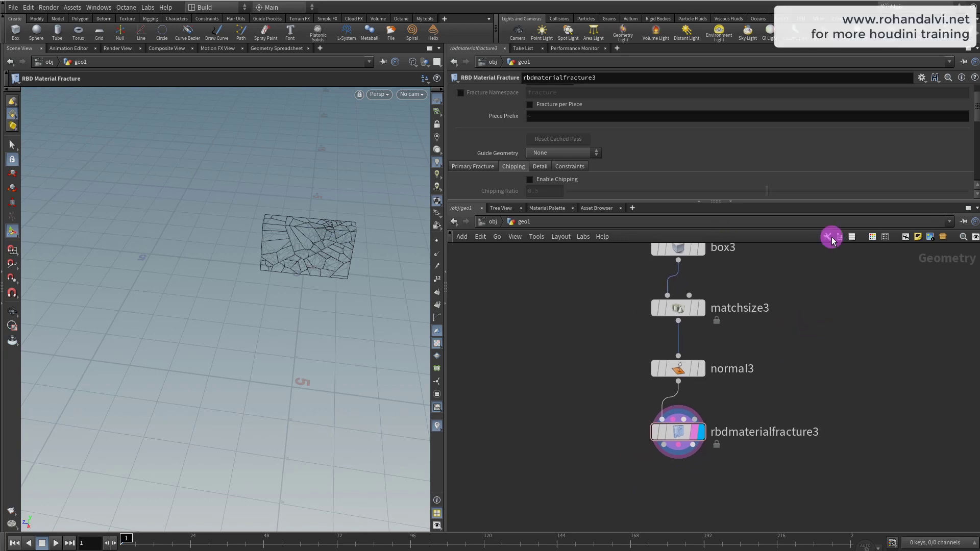
left_click_drag(781, 207, 746, 170)
middle_click_drag(750, 236, 732, 282)
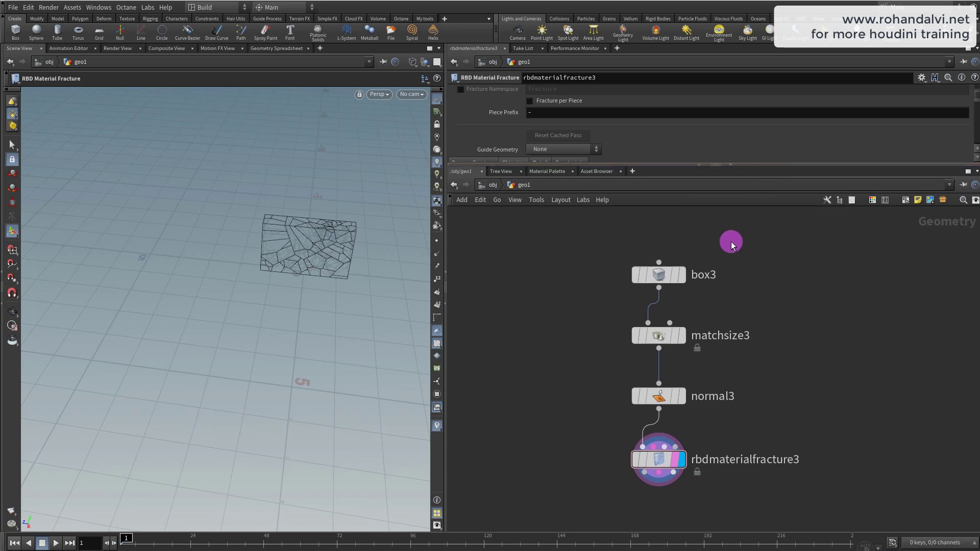
left_click(659, 274)
left_click(703, 336)
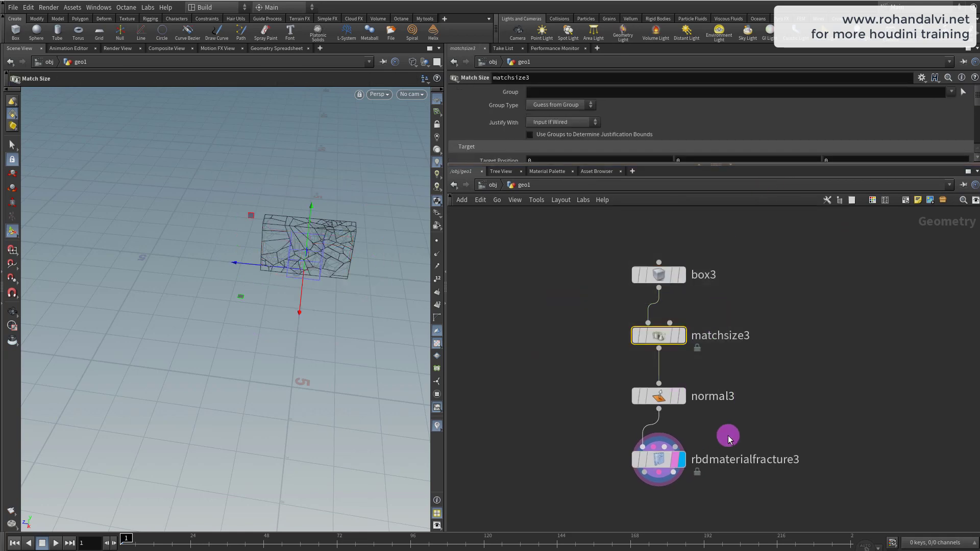
left_click(659, 460)
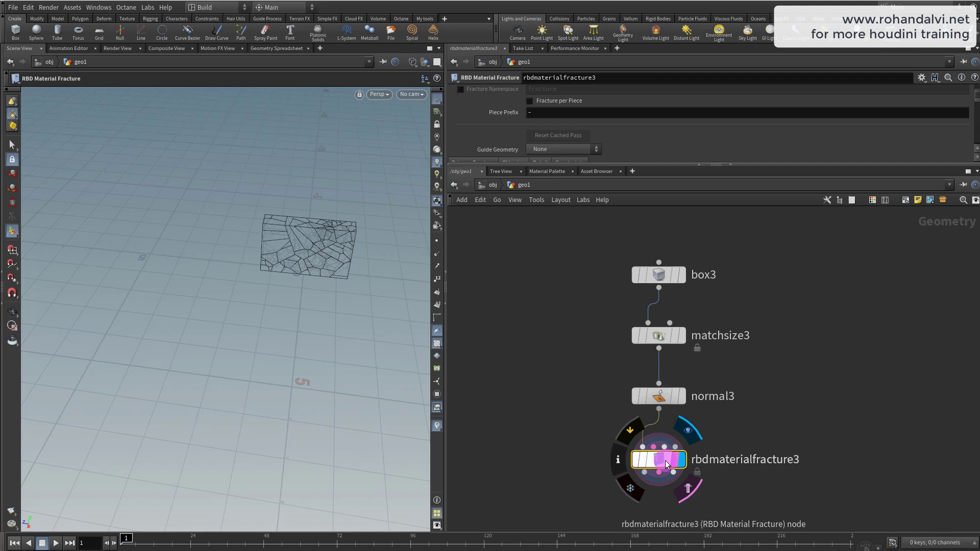
scroll(310, 226, "up", 5)
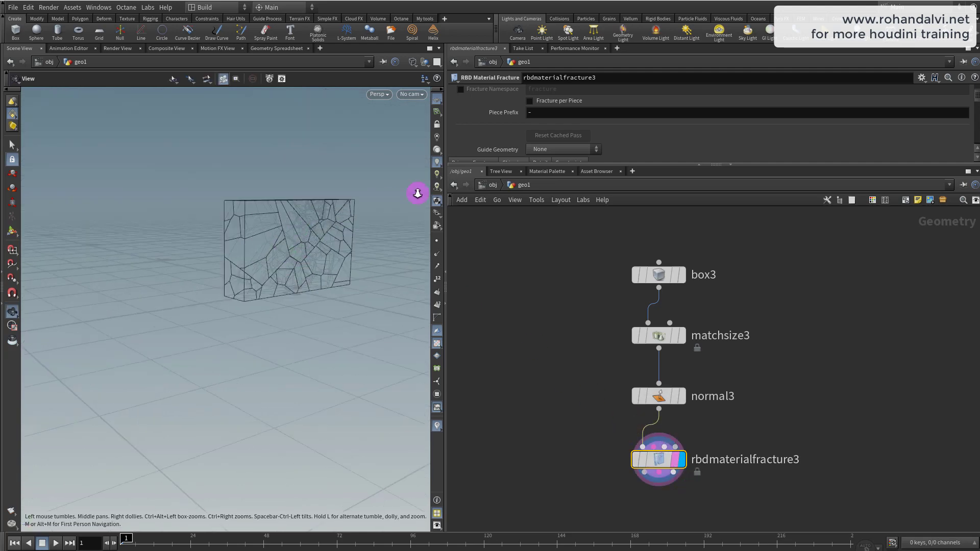
left_click_drag(338, 222, 413, 192)
middle_click_drag(671, 459, 671, 366)
Add an RBD Bullet Solver below rbdmaterialfracture3, wired to the fractured geometry
key("Tab")
type("bullet")
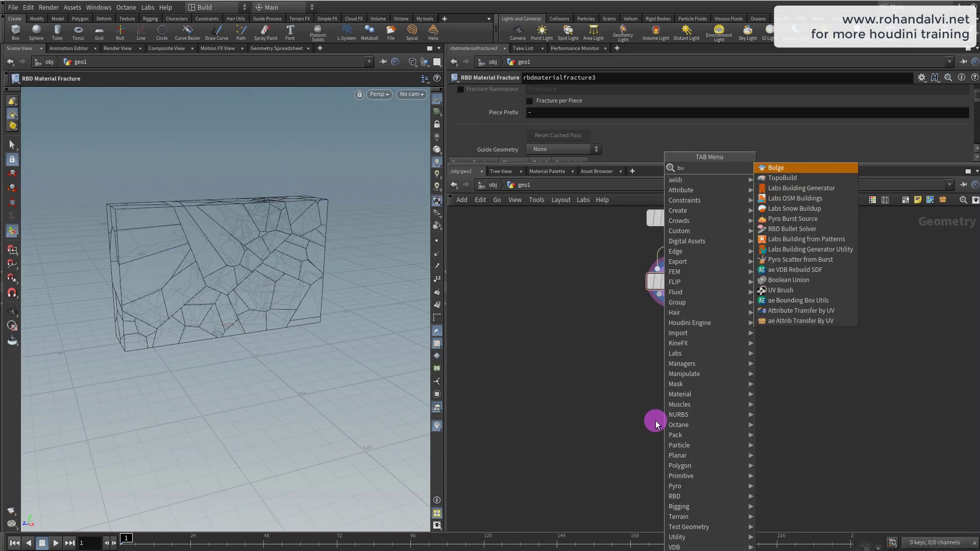
left_click(802, 169)
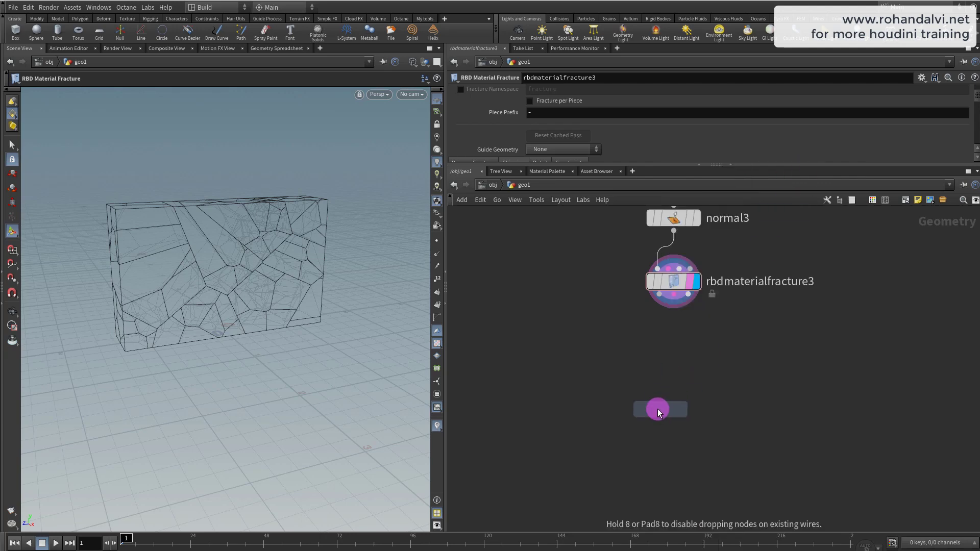
left_click(660, 398)
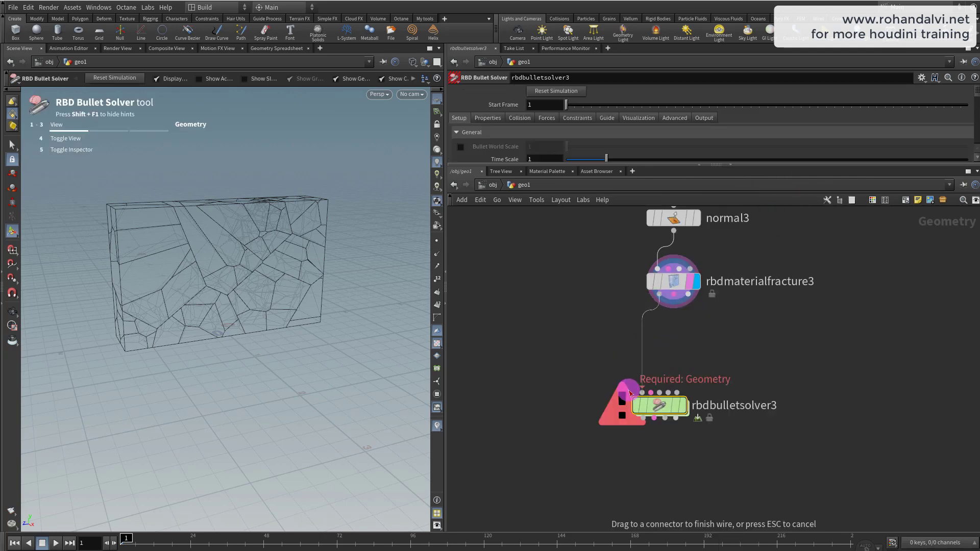
left_click_drag(656, 301, 641, 398)
left_click_drag(712, 164, 713, 268)
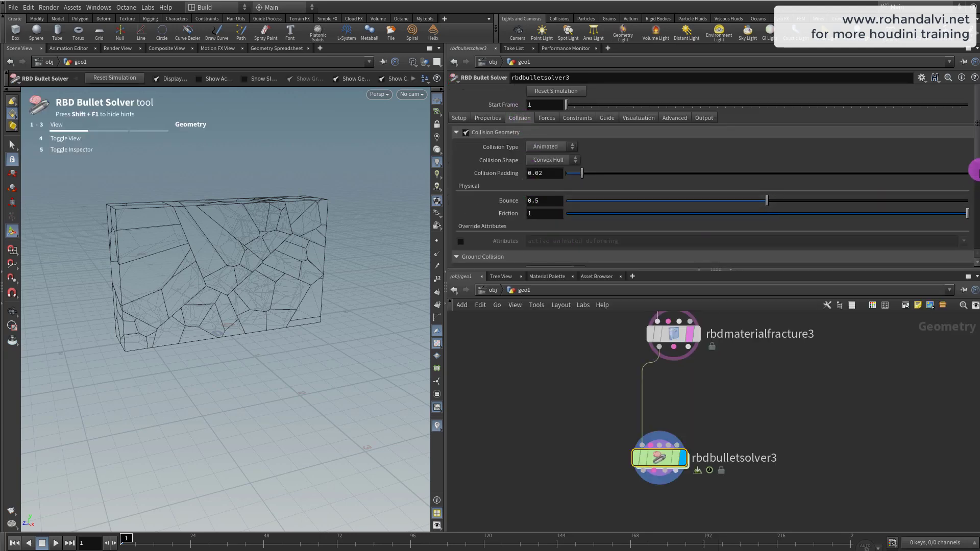
left_click_drag(971, 164, 971, 211)
Set the solver's Ground Type to Ground Plane, play the simulation, then reset to frame 1
left_click(544, 156)
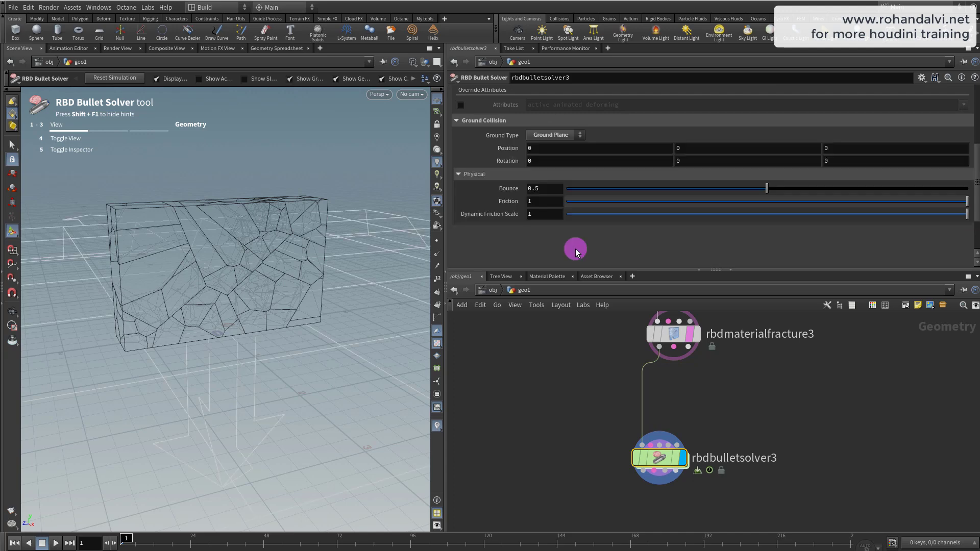
left_click(55, 544)
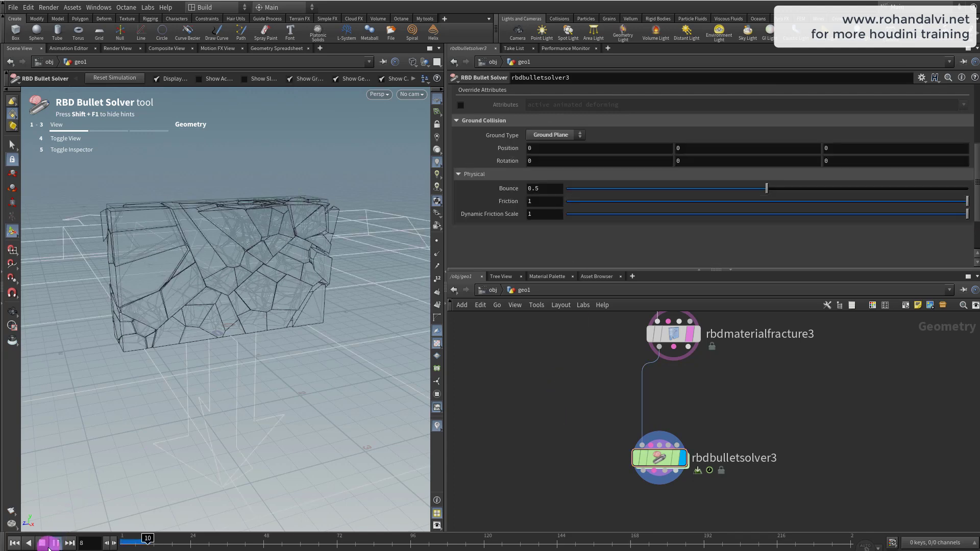
key("ctrl+Up")
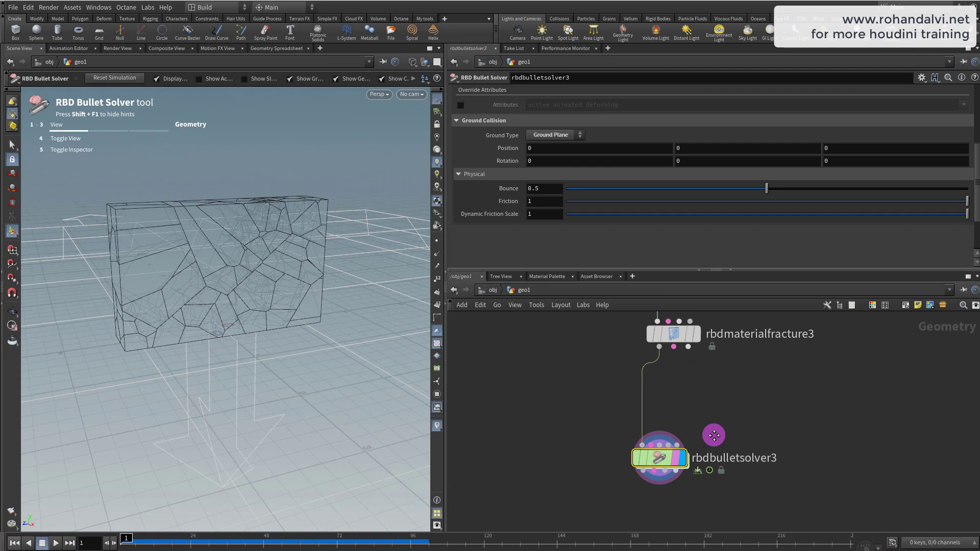
left_click_drag(541, 443, 530, 479)
left_click_drag(674, 270, 674, 205)
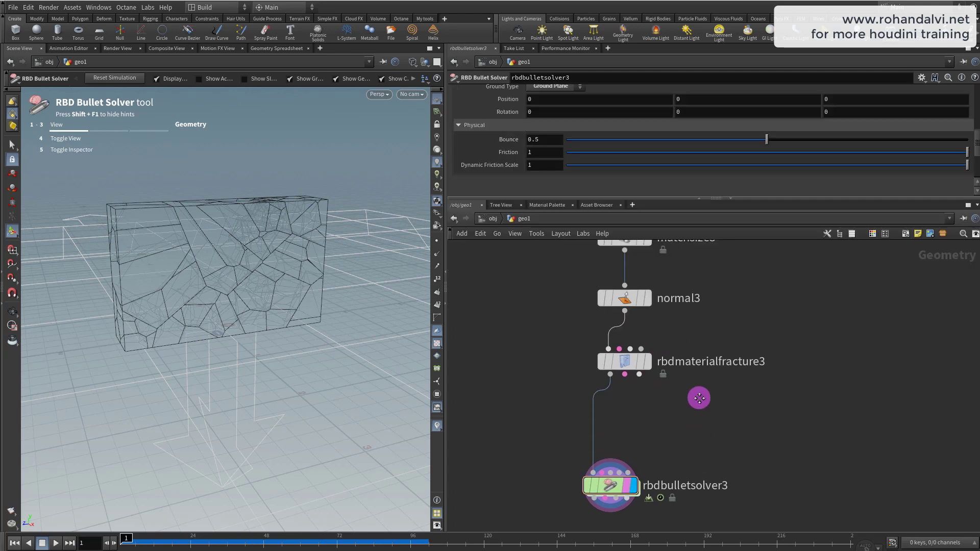
left_click_drag(720, 428, 691, 389)
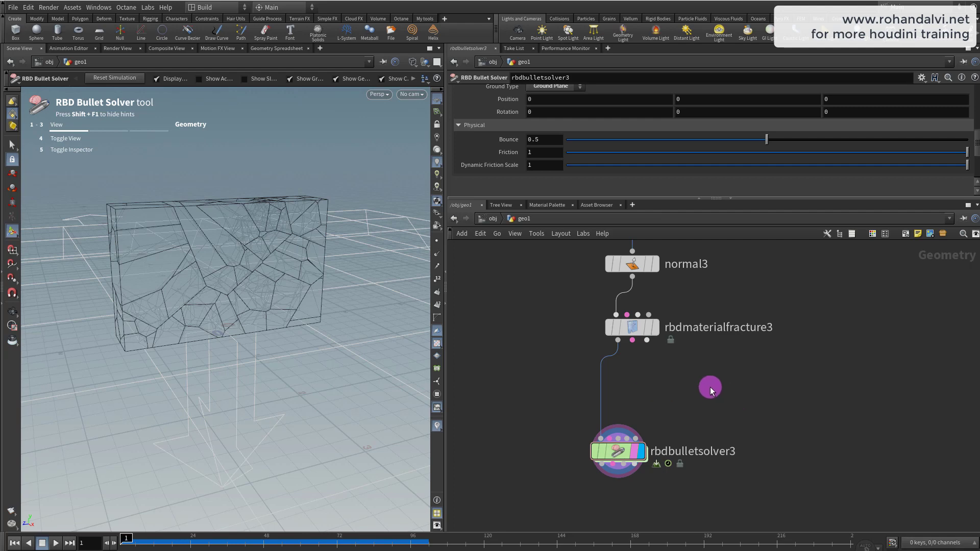
Insert an RBD Configure node between the fracture and the solver
key("Tab")
type("rbdco")
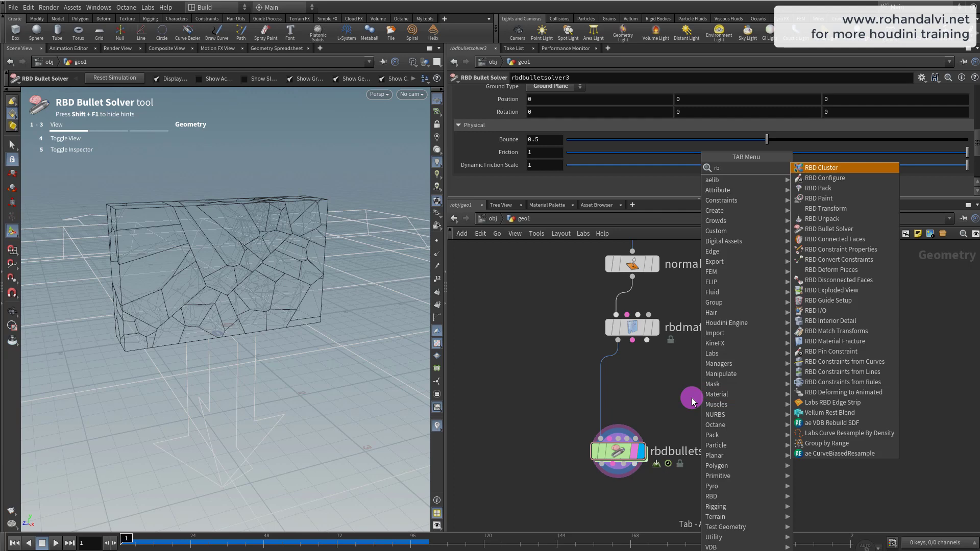
left_click(823, 167)
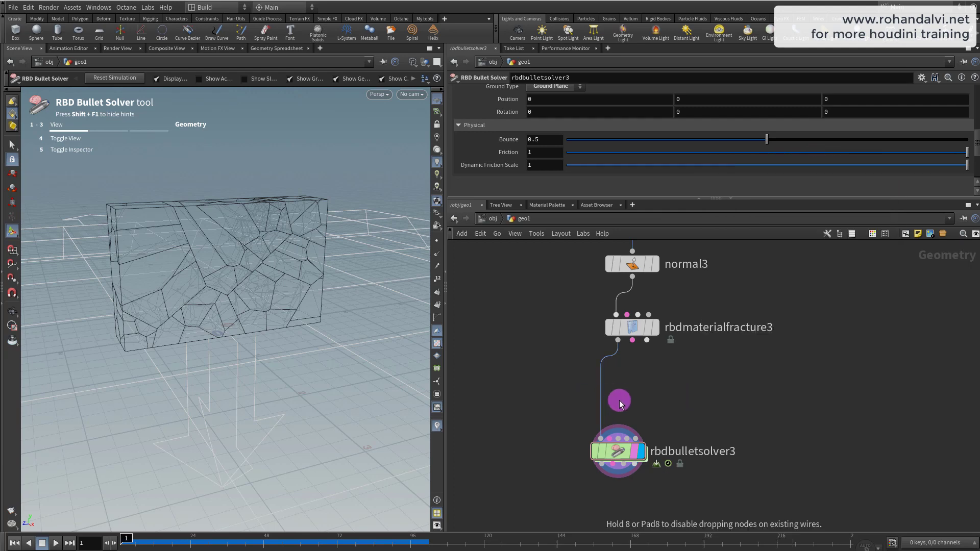
left_click(620, 401)
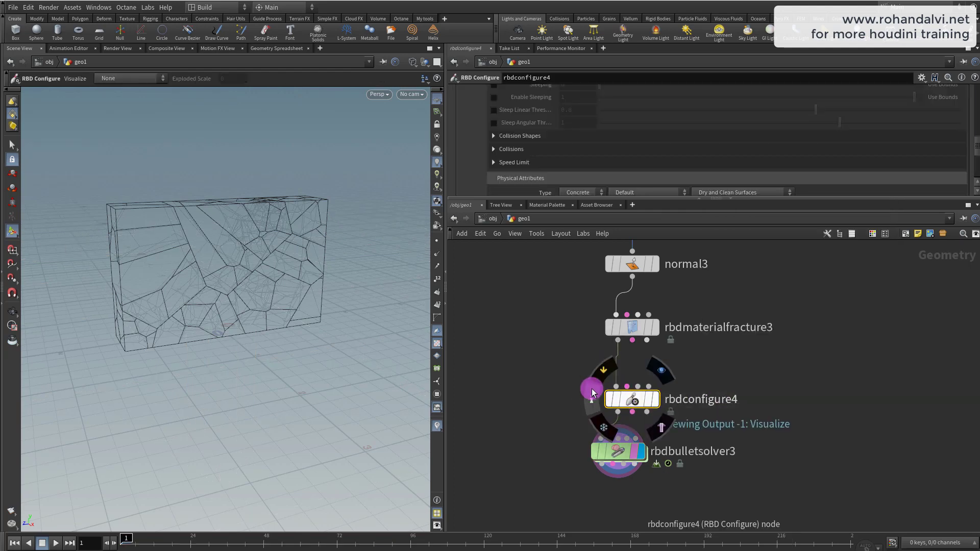
Compare the geometry info of rbdmaterialfracture3 and rbdconfigure4
left_click(623, 328)
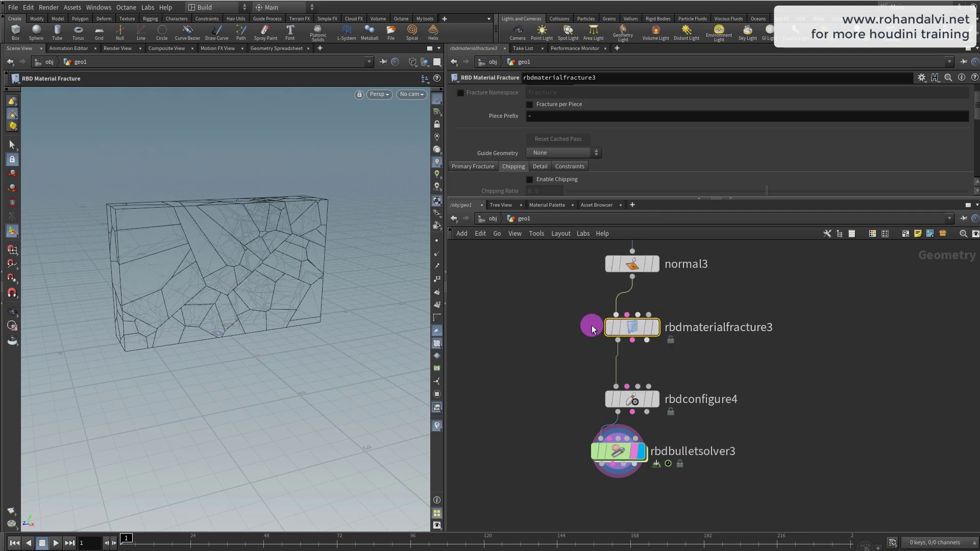
left_click(591, 328)
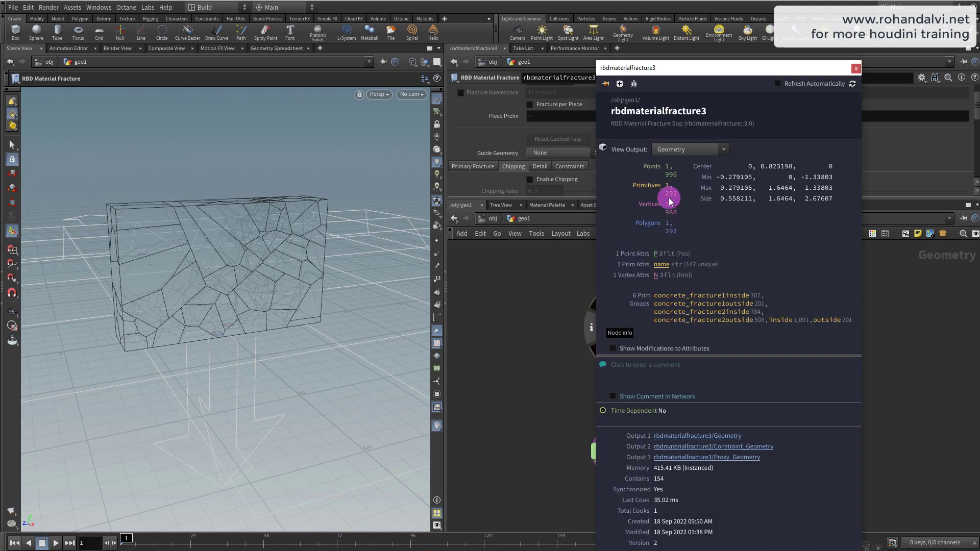
left_click(580, 277)
left_click(633, 399)
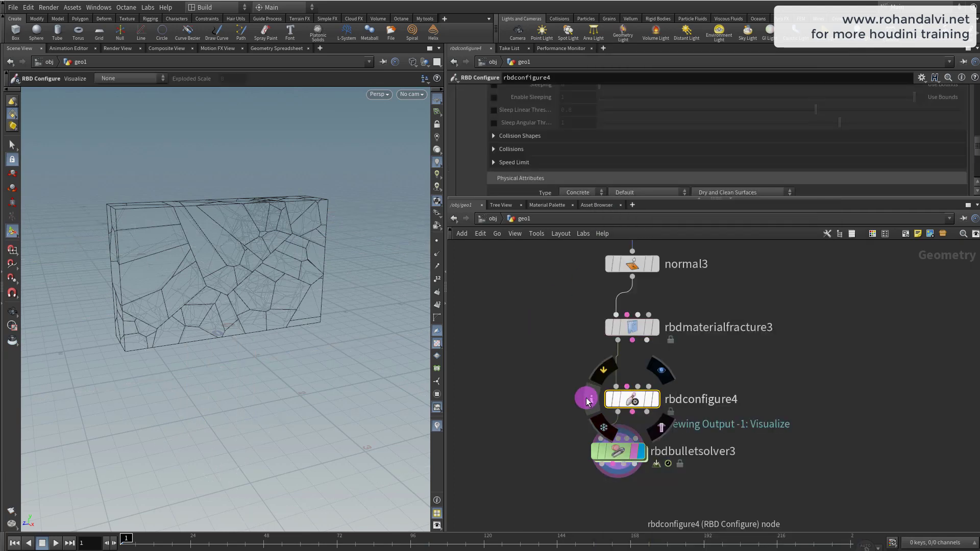
left_click(591, 399)
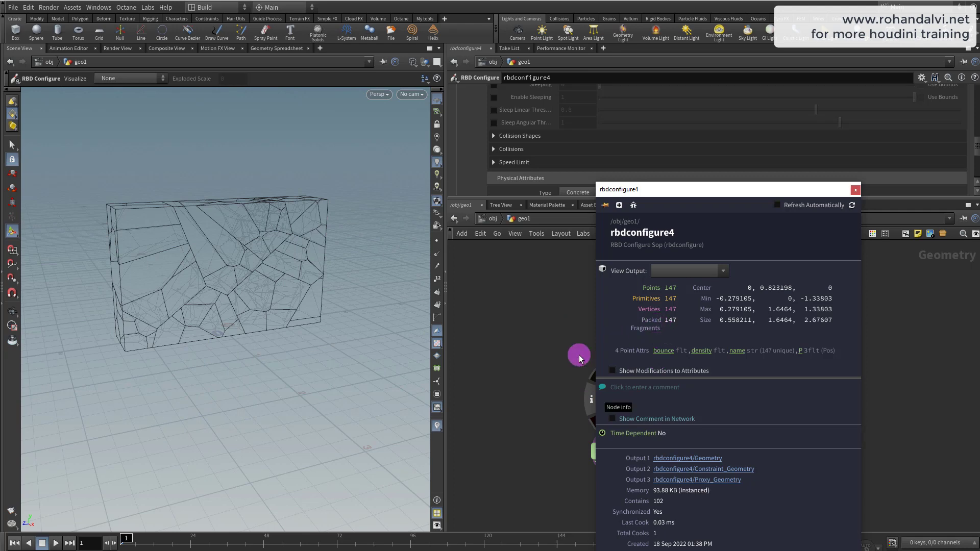
left_click(531, 429)
Enable the Active attribute in rbdconfigure4's settings
left_click(620, 455)
left_click(677, 392)
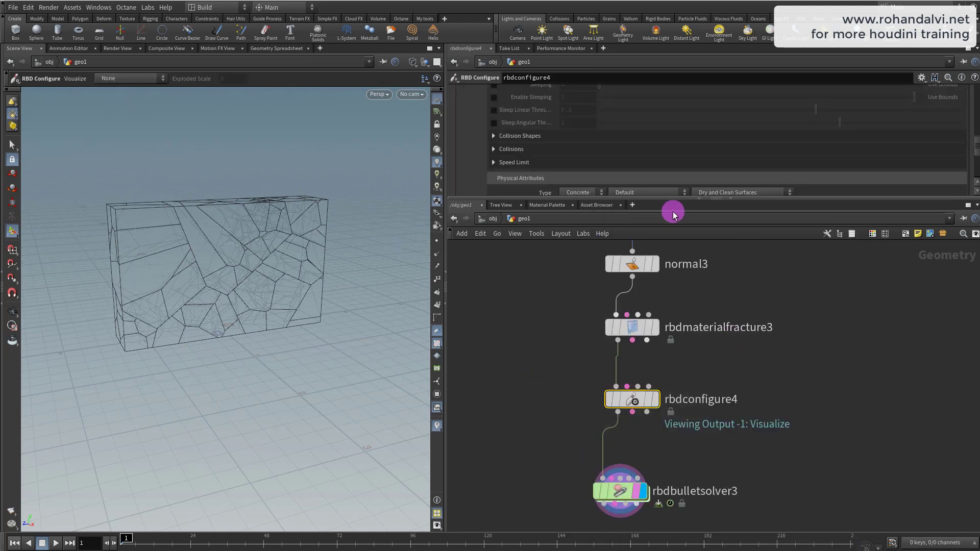
left_click_drag(662, 202, 662, 265)
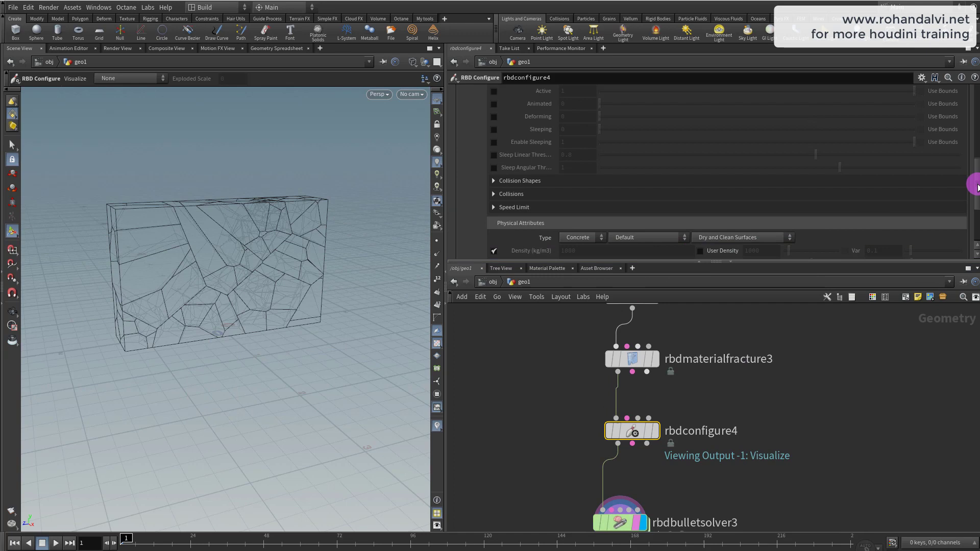
left_click_drag(974, 185, 974, 149)
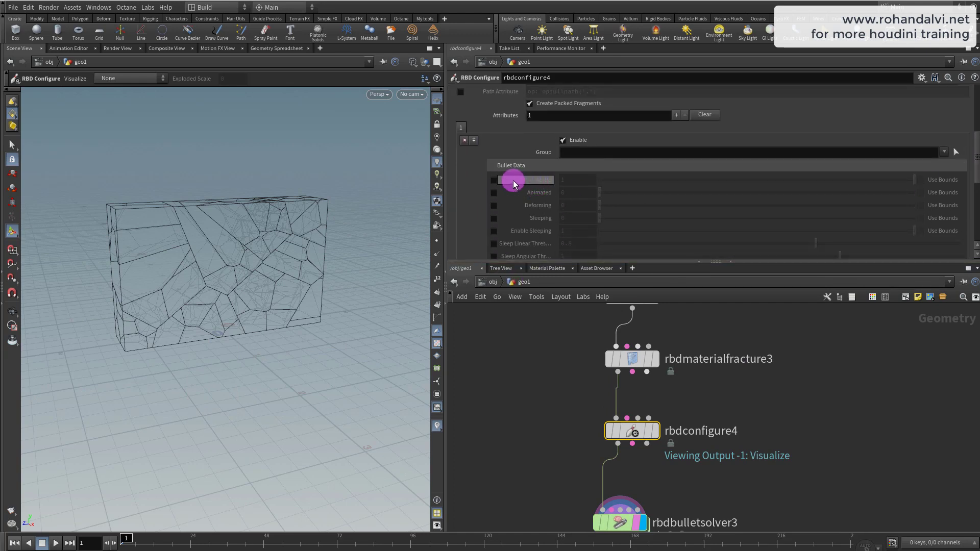
left_click(495, 181)
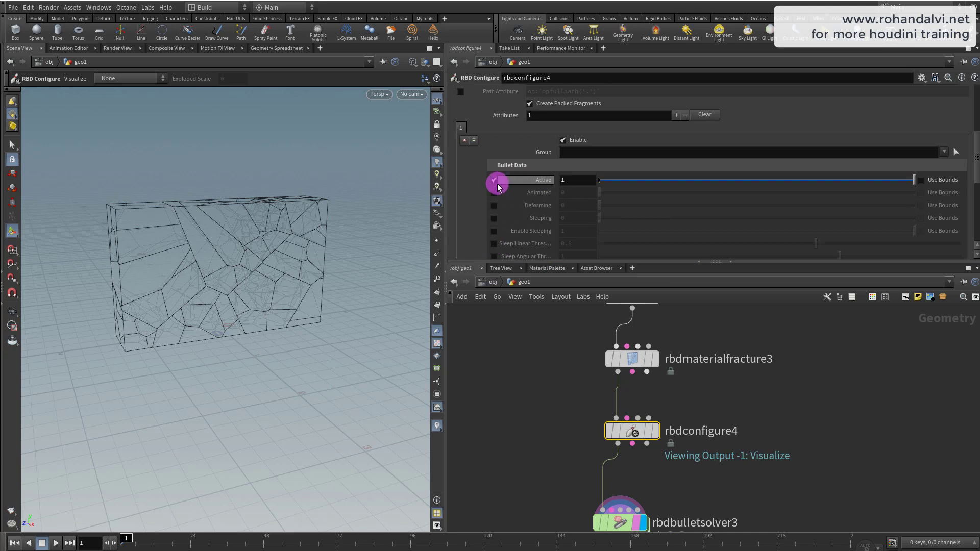
left_click(597, 433)
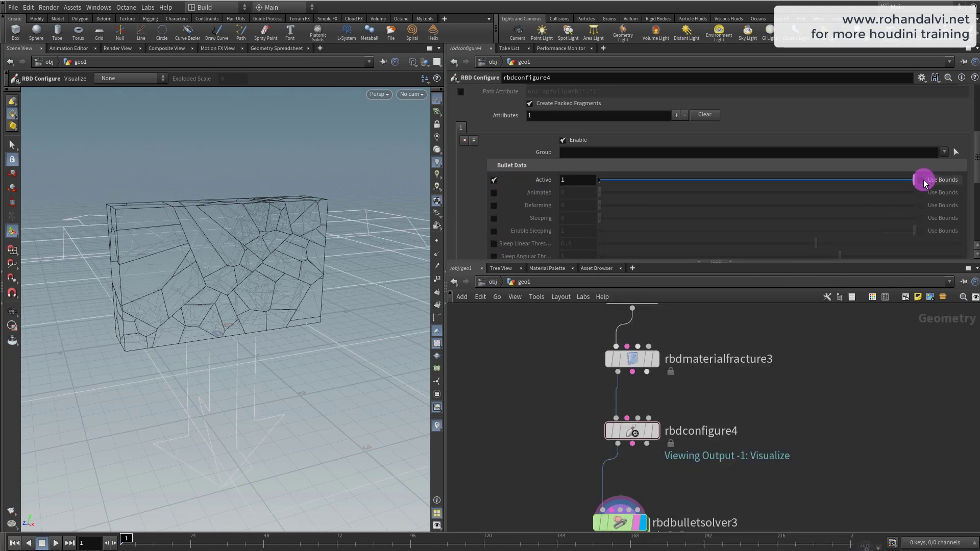
Test the simulation with Active at 0, then reset to frame 1 and raise Active to 1
left_click(58, 544)
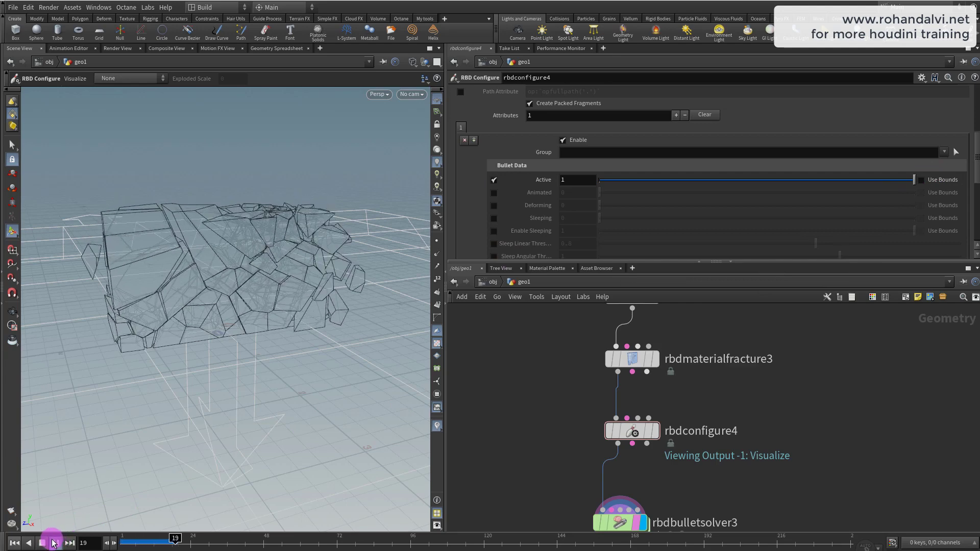
left_click(27, 543)
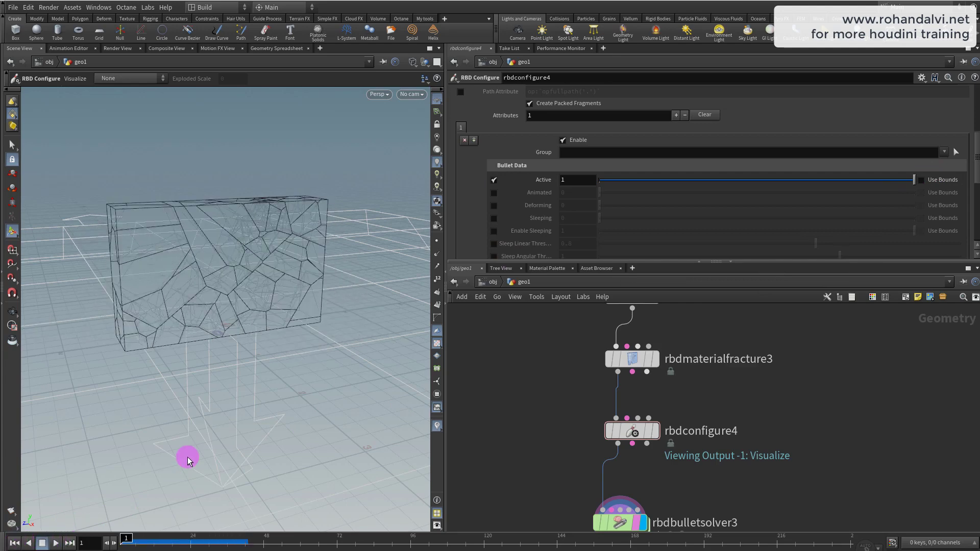
left_click(601, 180)
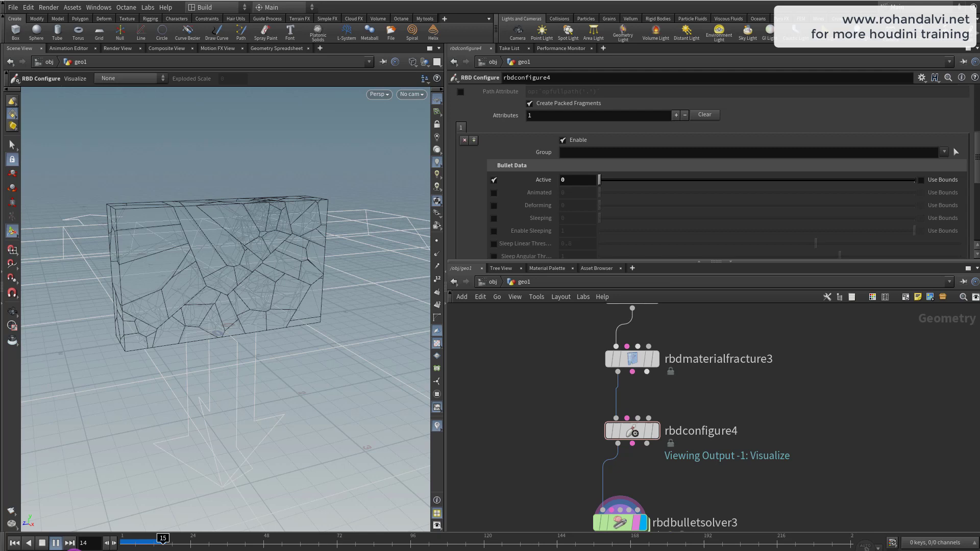
left_click(45, 543)
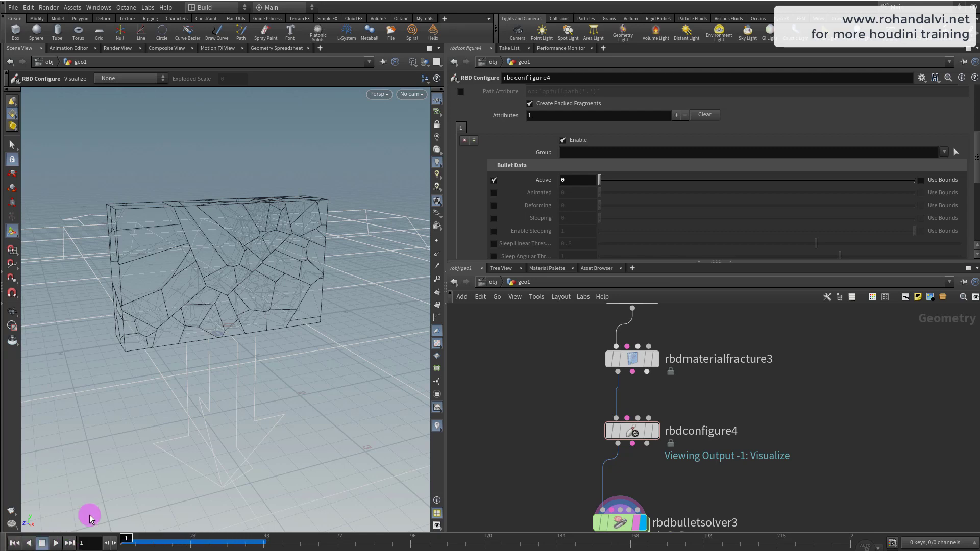
left_click_drag(600, 180, 916, 179)
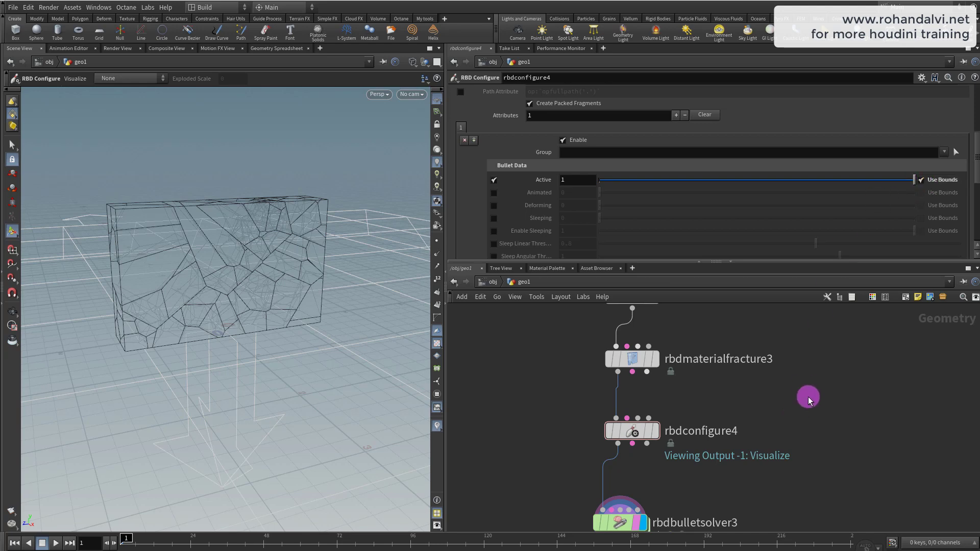
Add a Box node and wire it into rbdconfigure4 as the activation bounds geometry
middle_click_drag(779, 412, 740, 408)
key("Tab")
type("b")
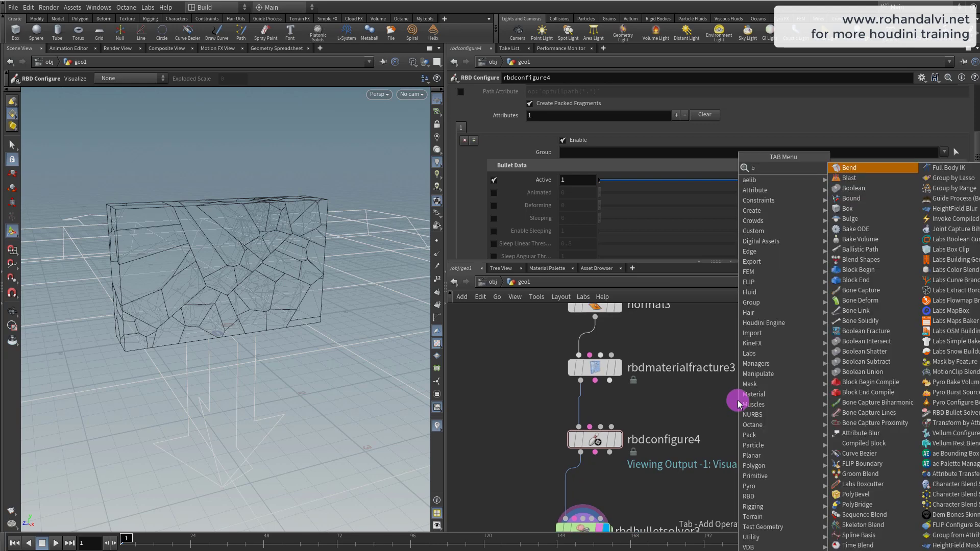
type("ox")
key("Return")
left_click(800, 356)
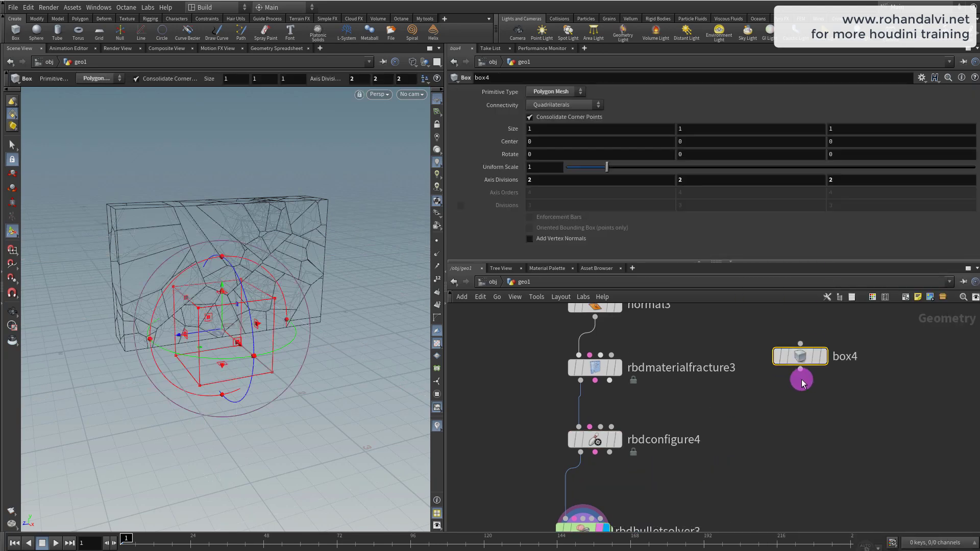
left_click(610, 427)
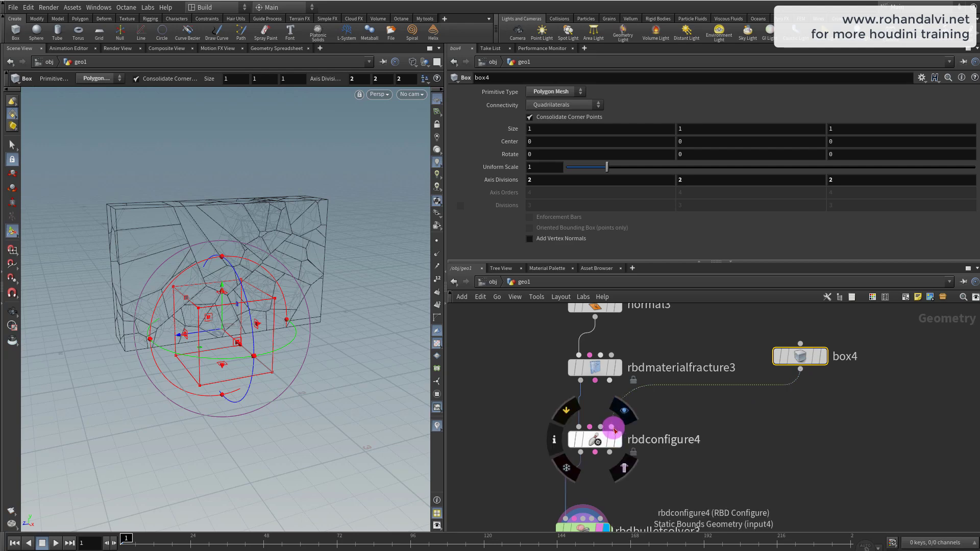
Resize the bounds box so it stands tall and wide over the wall
left_click_drag(800, 362, 790, 354)
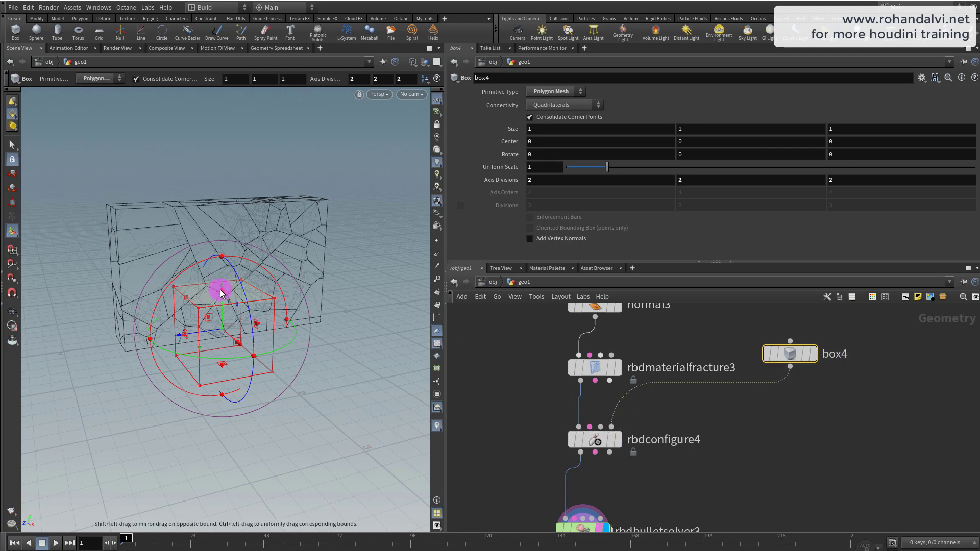
left_click_drag(223, 256, 222, 100)
middle_click_drag(253, 252, 248, 285)
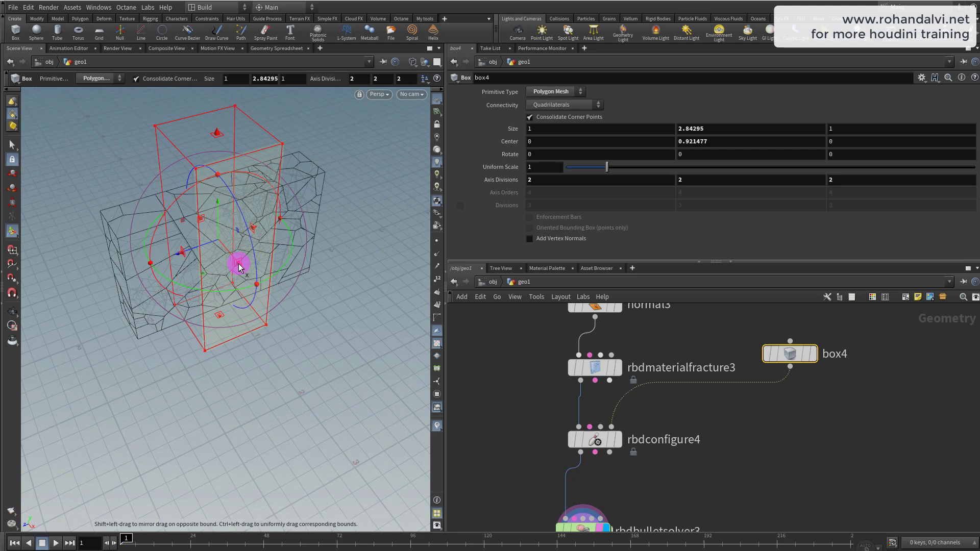
left_click_drag(179, 252, 164, 259)
left_click(748, 420)
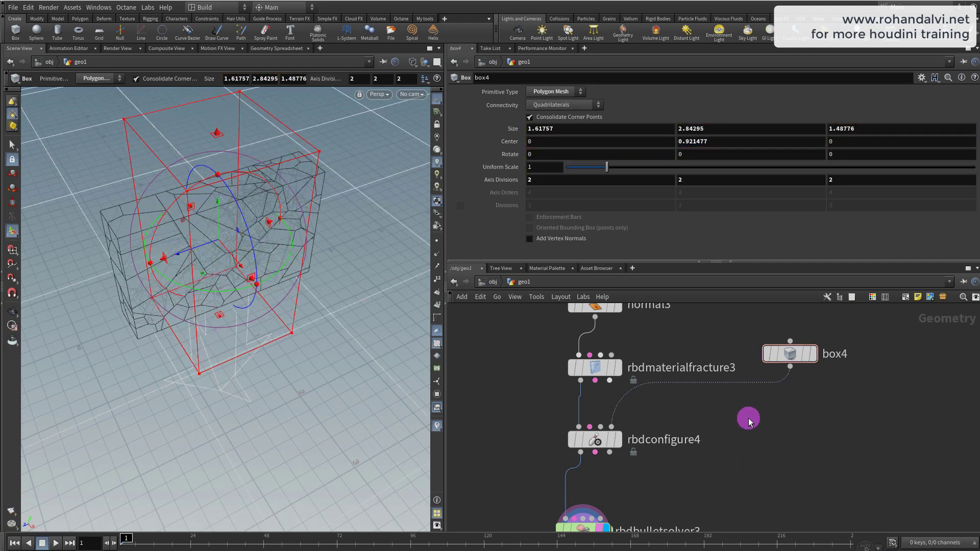
scroll(749, 420, "down", 3)
Play the bullet solver result, briefly viewing the fragments shaded before returning to wireframe
left_click(575, 468)
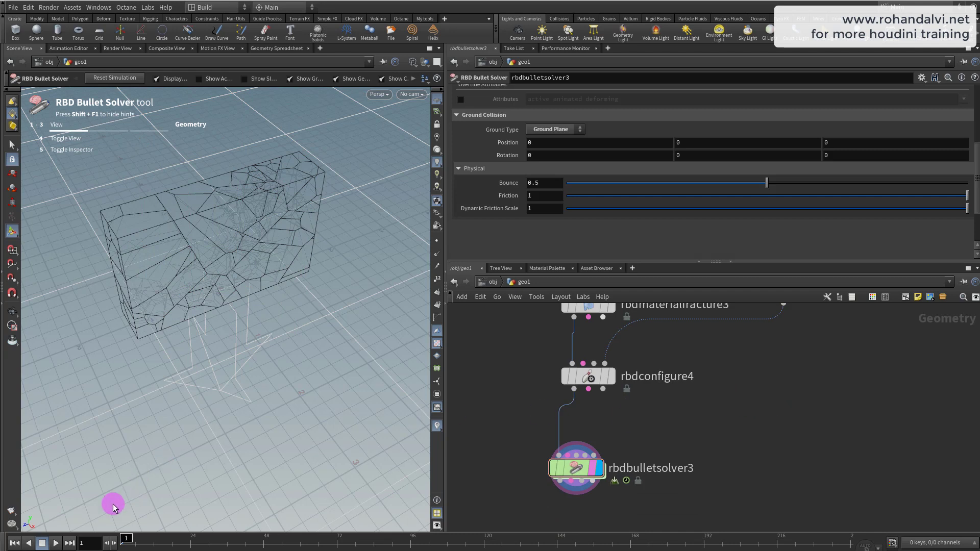
left_click(58, 544)
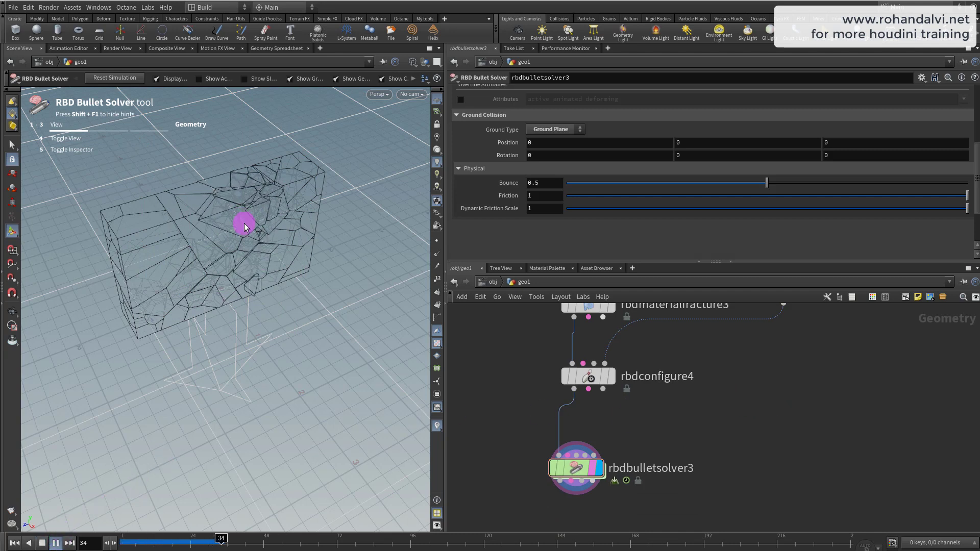
key("w")
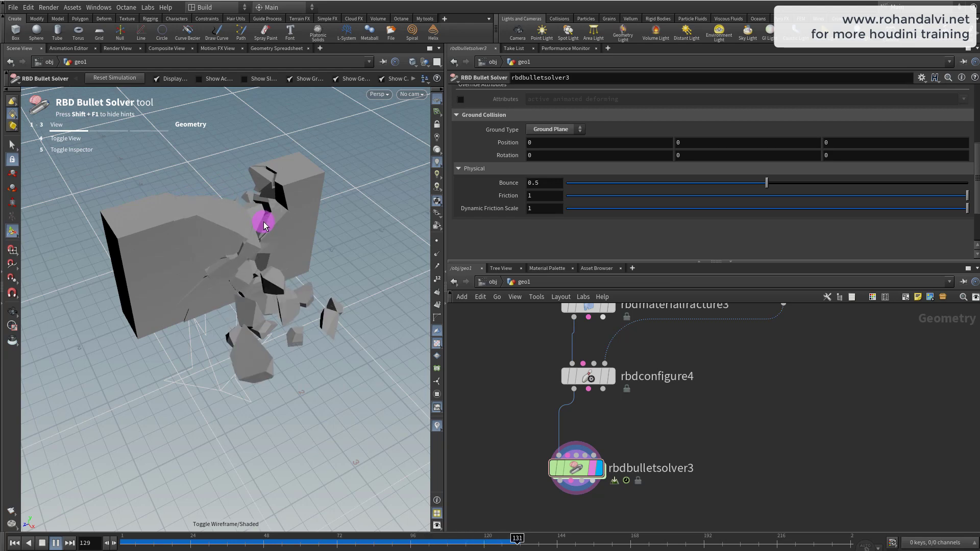
key("w")
Keyframe box4 moving along Z past the wall, then play rbdbulletsolver3 from frame 1
left_click(29, 544)
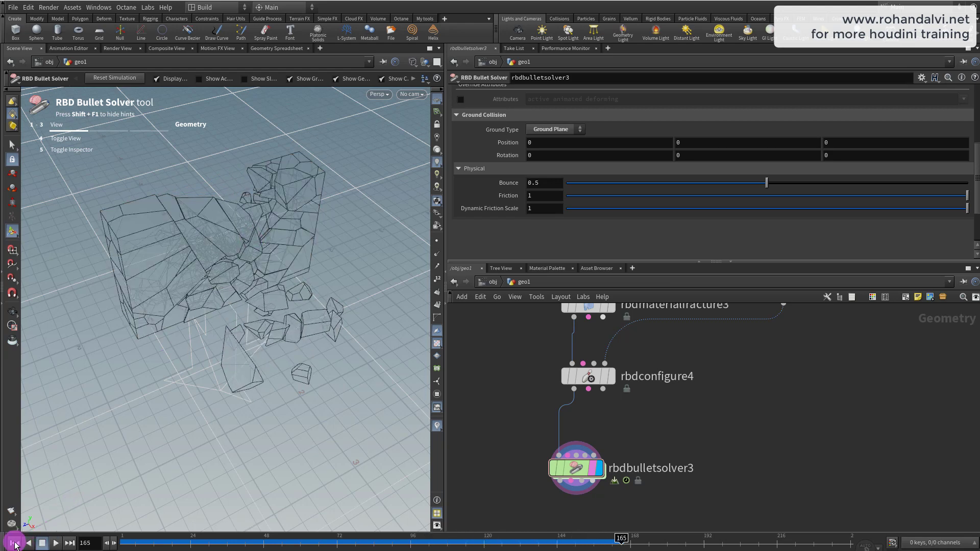
left_click(15, 543)
left_click_drag(666, 335, 613, 465)
left_click(724, 421)
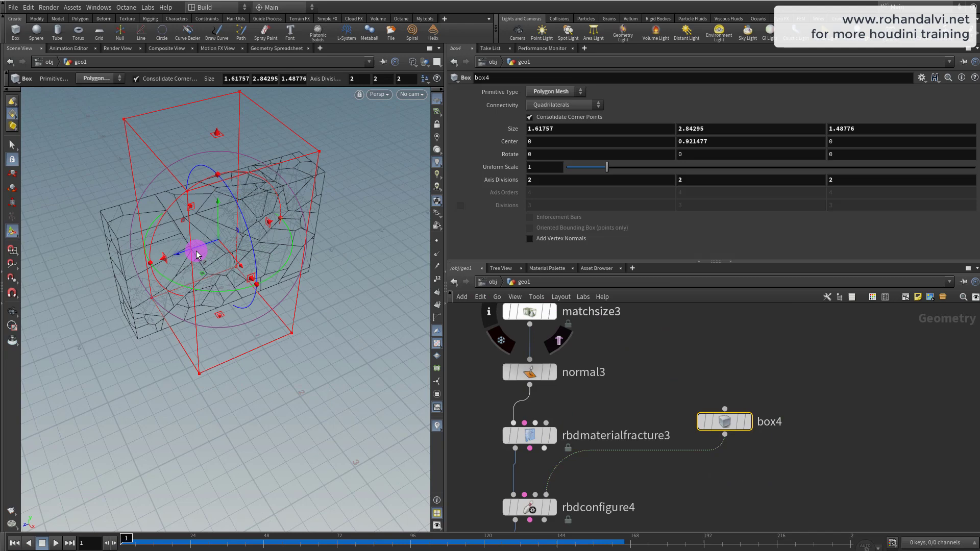
left_click_drag(197, 254, 319, 207)
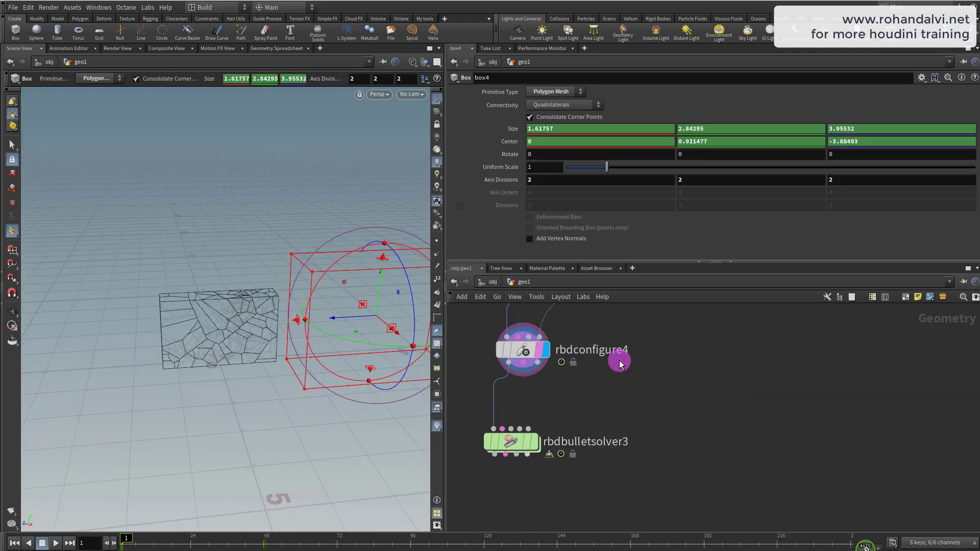
left_click(535, 441)
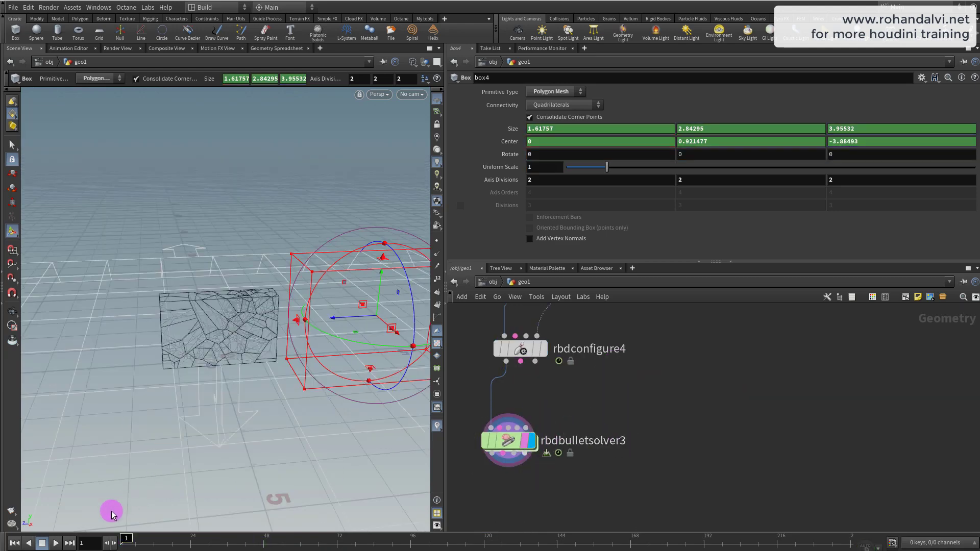
left_click(54, 542)
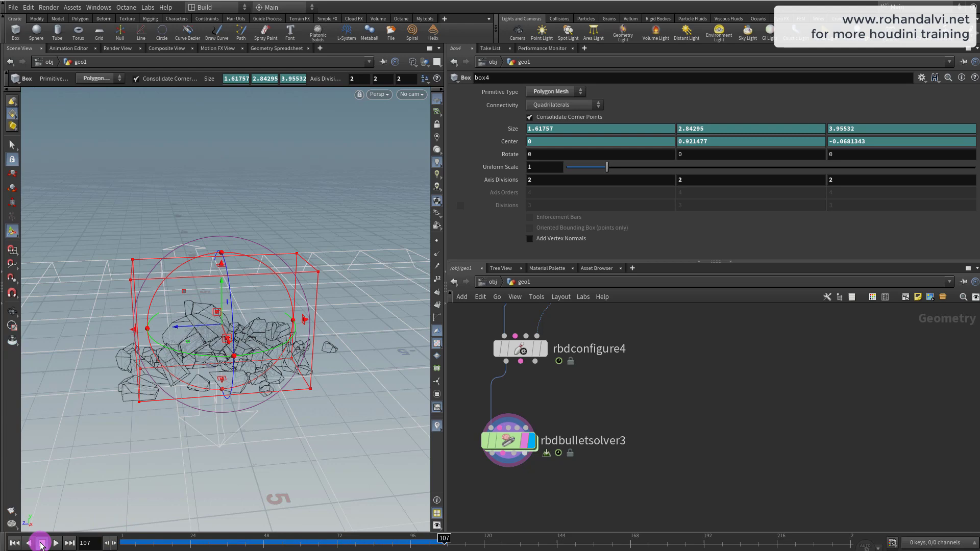
Pull rbdconfigure4 off the fracture-to-solver wire and move it and box4 aside
key("Escape")
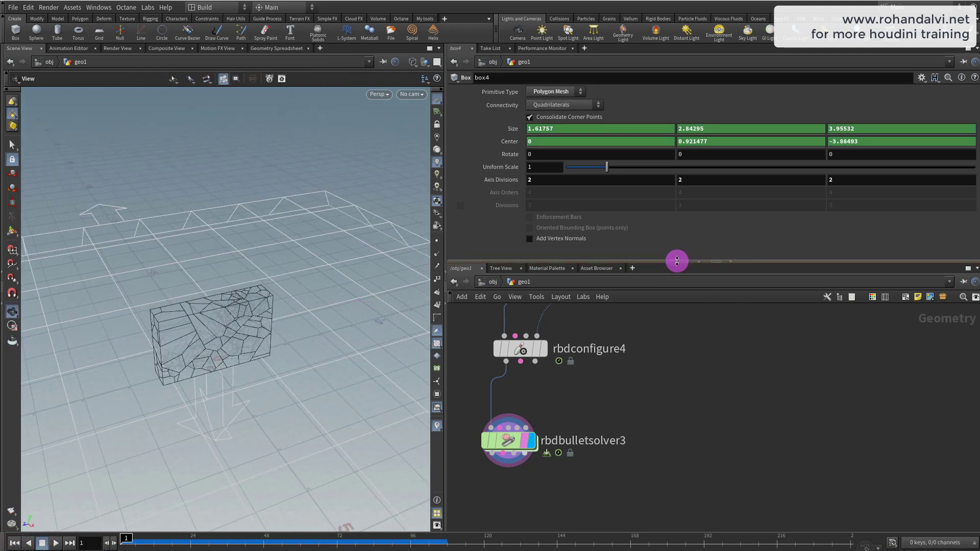
left_click_drag(676, 261, 677, 192)
scroll(702, 372, "down", 3)
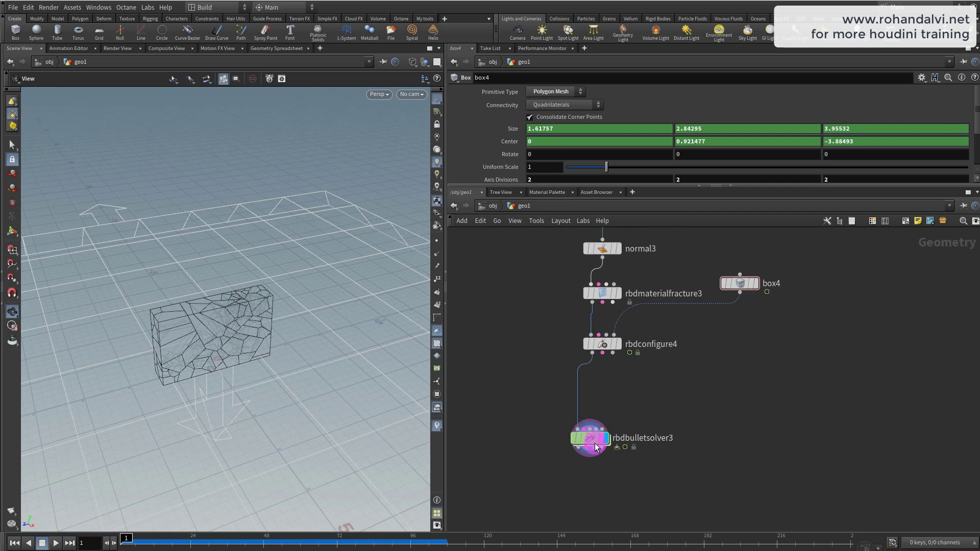
mouse_move(582, 330)
left_mouse_down()
mouse_move(629, 361)
mouse_move(771, 374)
mouse_move(756, 333)
left_mouse_up()
left_click_drag(739, 284, 793, 280)
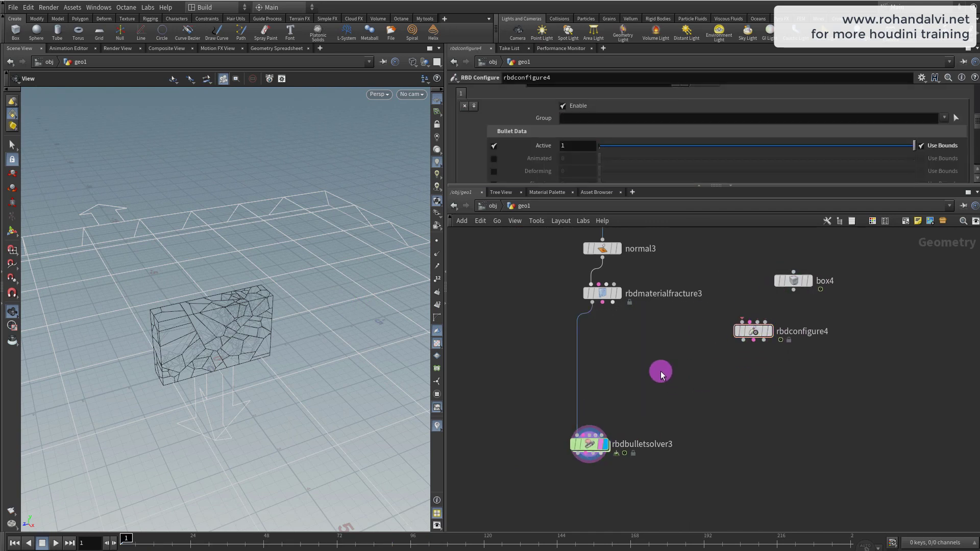
scroll(616, 370, "up", 1)
key("Tab")
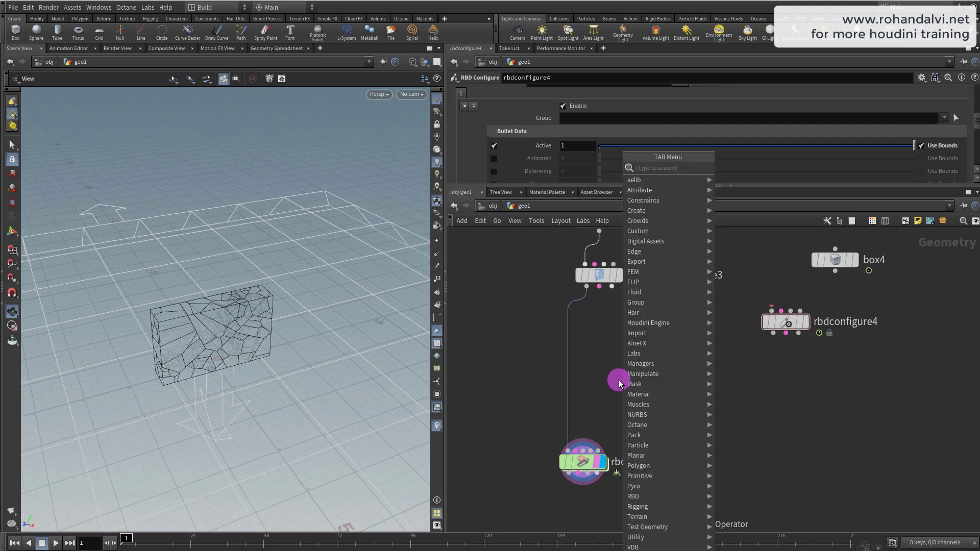
type("float")
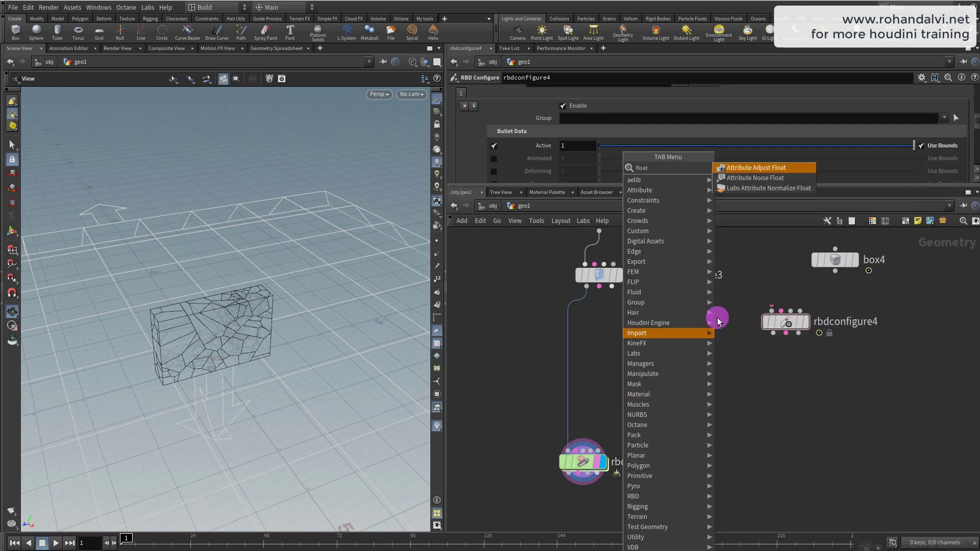
Drop an Attribute Adjust Float between the fracture and solver and display it
left_click(757, 168)
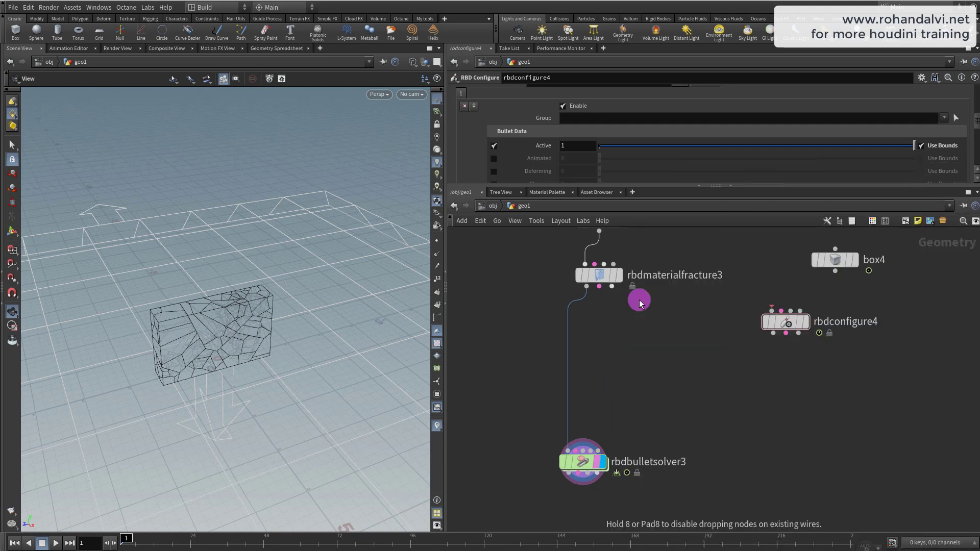
left_click(571, 354)
left_click_drag(571, 354, 587, 364)
left_click(600, 363)
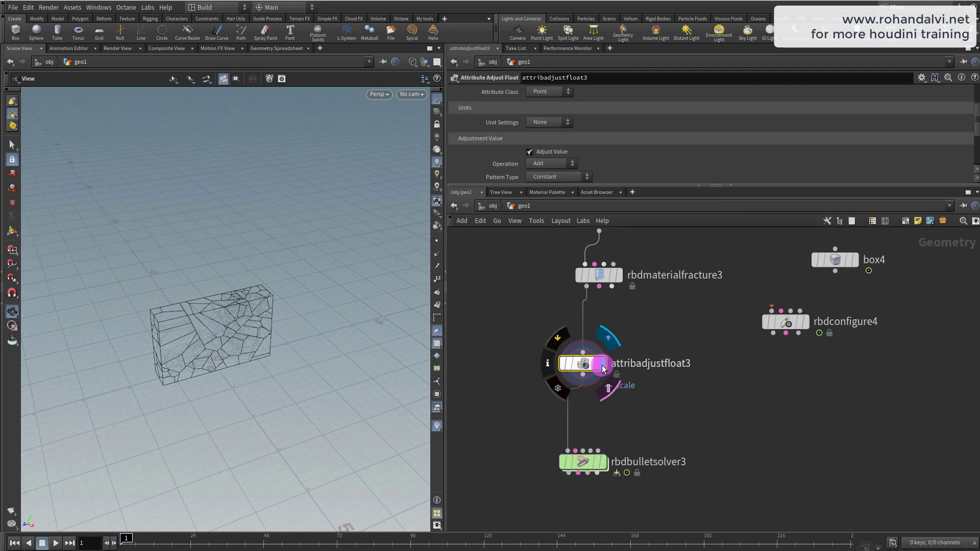
left_click_drag(579, 191, 579, 256)
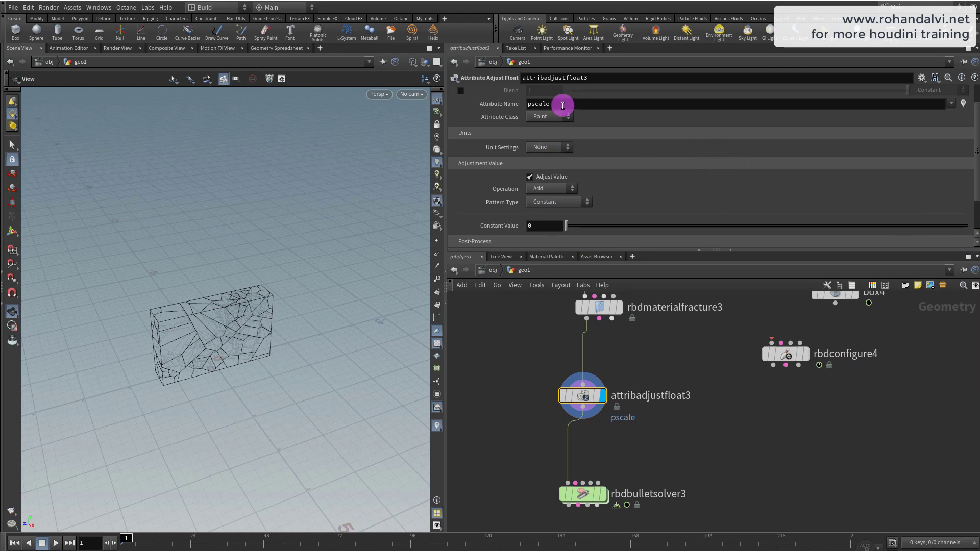
Set the adjusted attribute name to active with the Set Always operation
double_click(537, 103)
type("a")
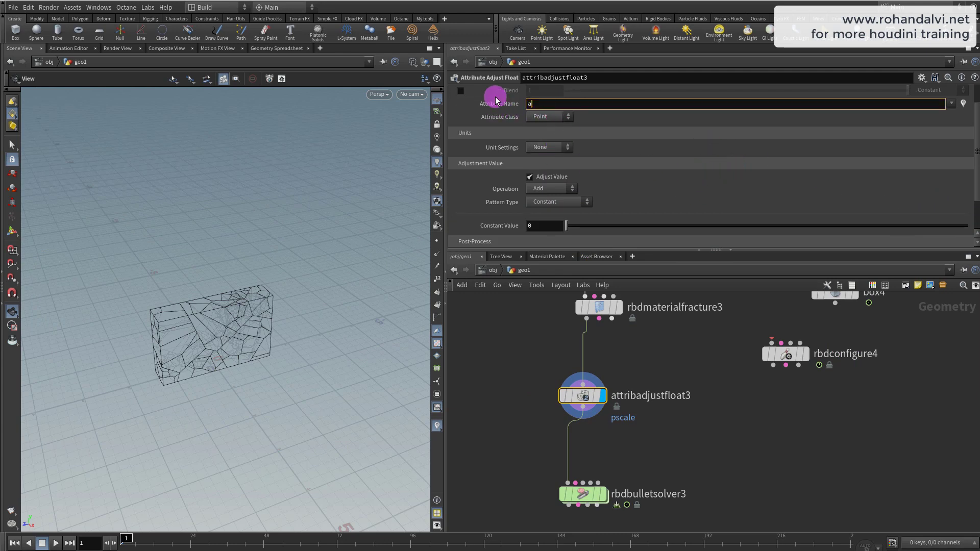
type("ctive")
key("Return")
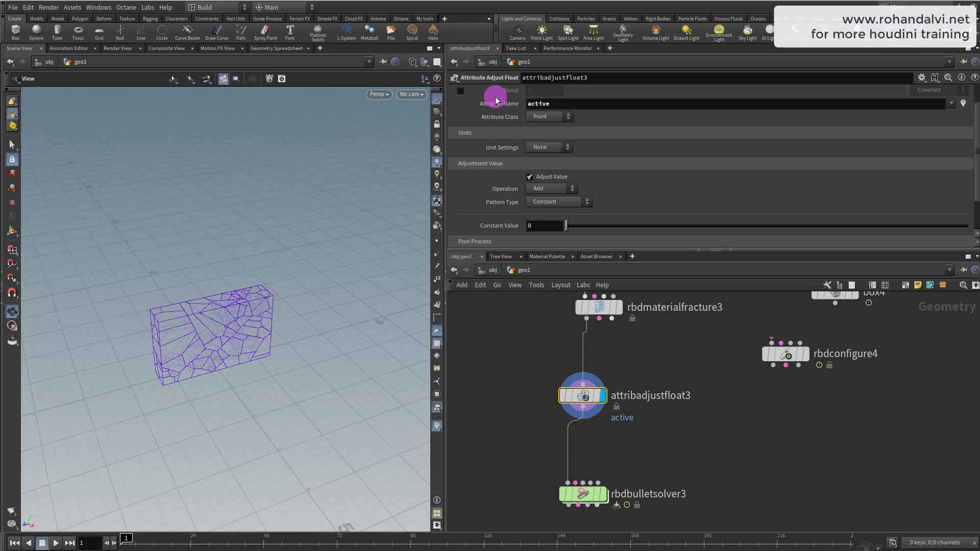
left_click(550, 189)
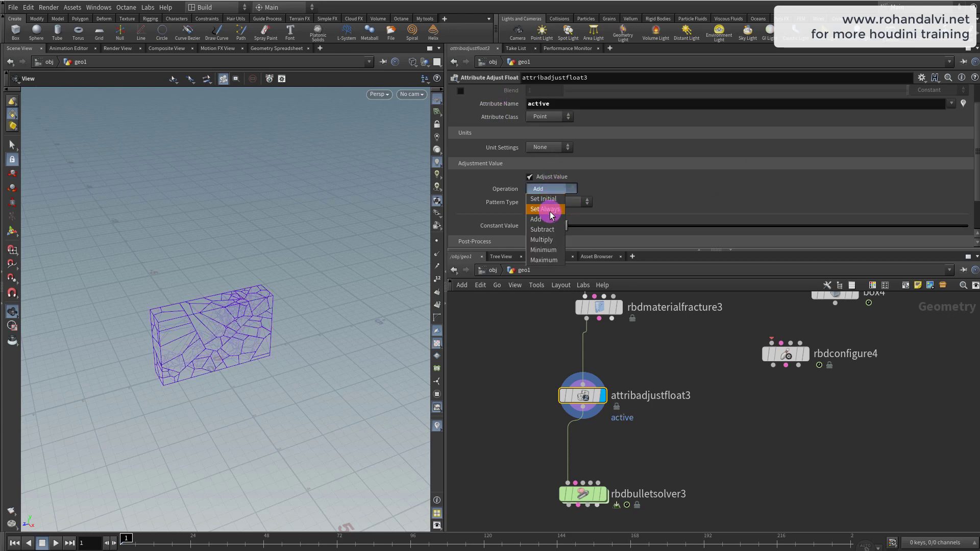
left_click(550, 211)
Play the solver, set Constant Value to 1, replay the shattering, and rewind to frame 1
left_click(602, 494)
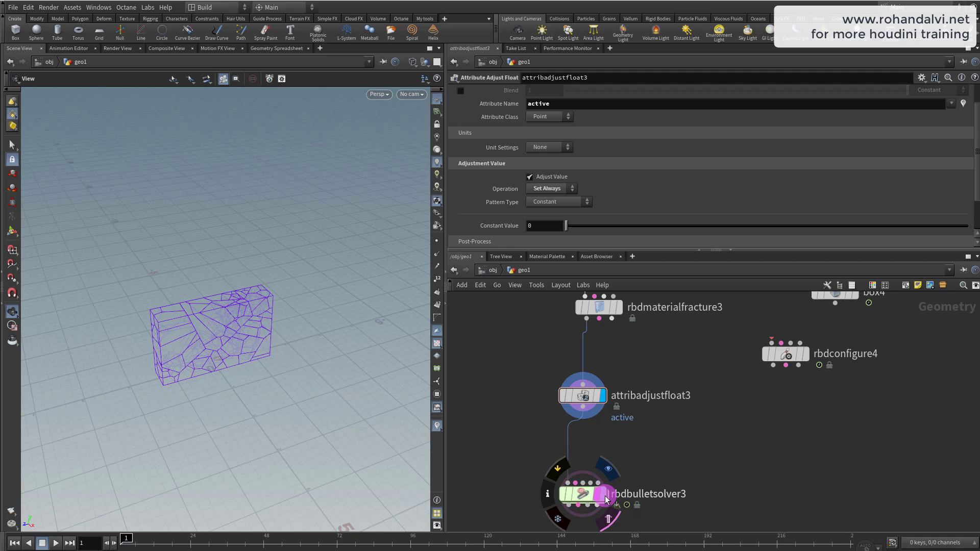
left_click(56, 543)
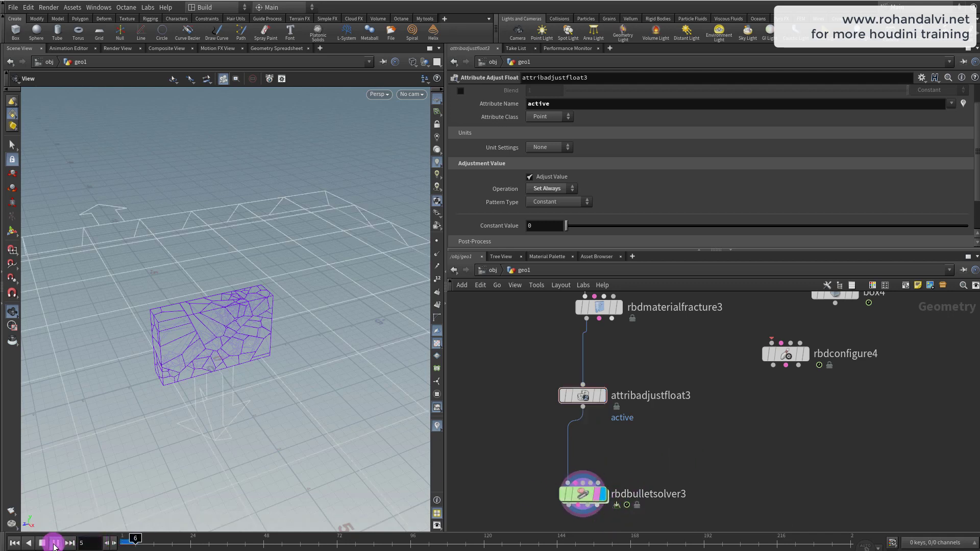
left_click(16, 543)
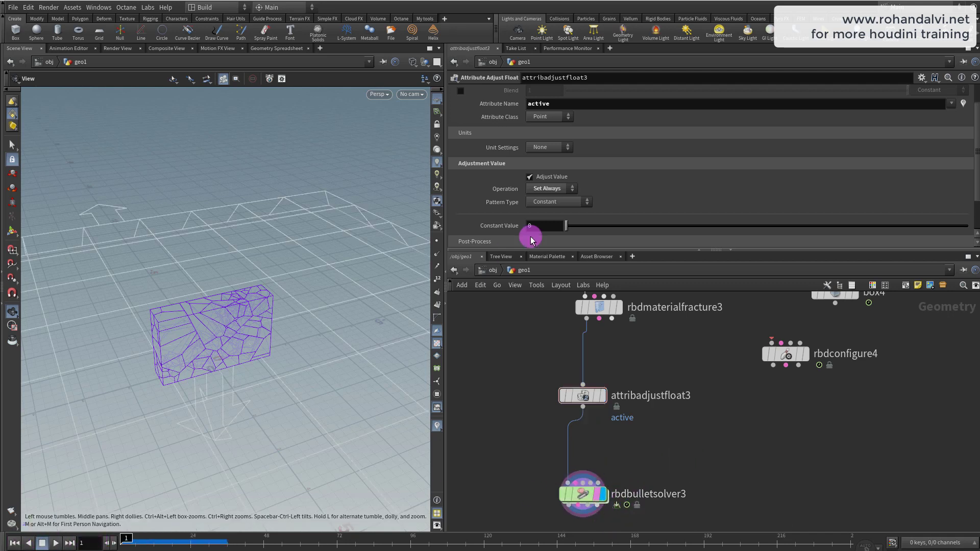
left_click(544, 225)
type("1")
key("Return")
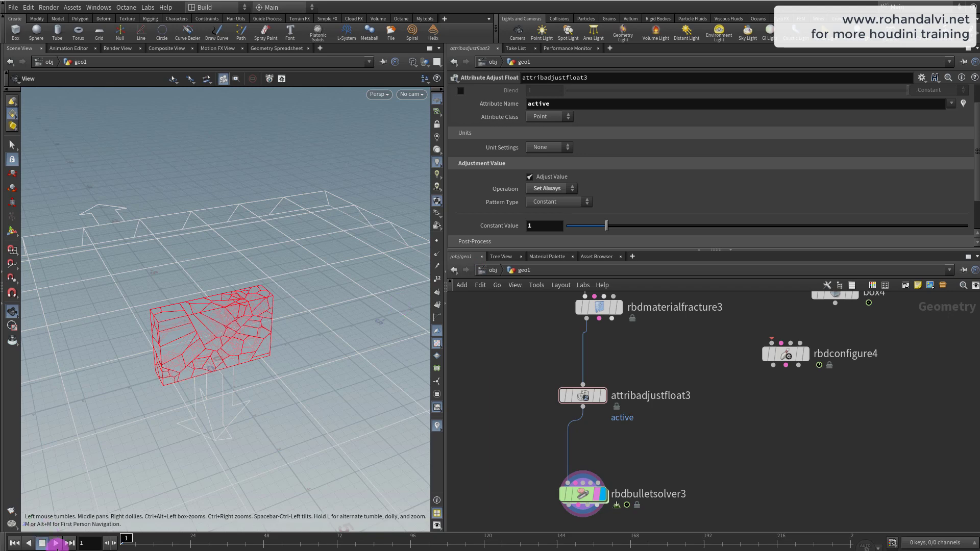
left_click(56, 543)
left_click(42, 543)
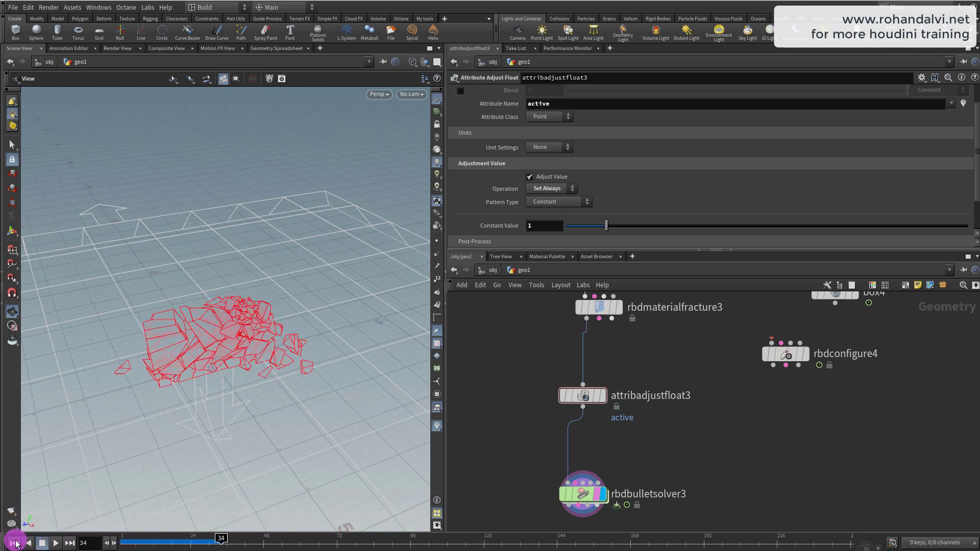
Set Pattern Type to Line and position the gradient line across the box
left_click(555, 201)
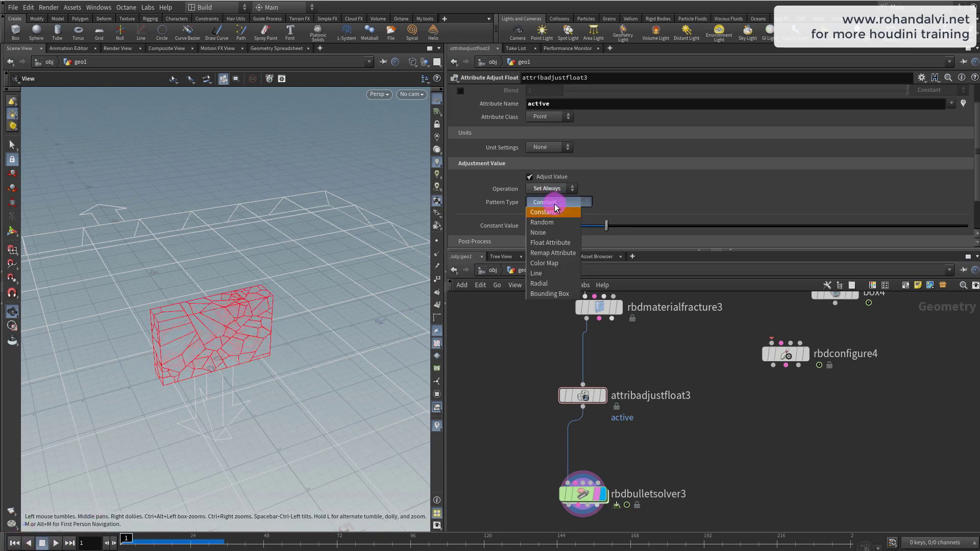
left_click(540, 273)
key("Return")
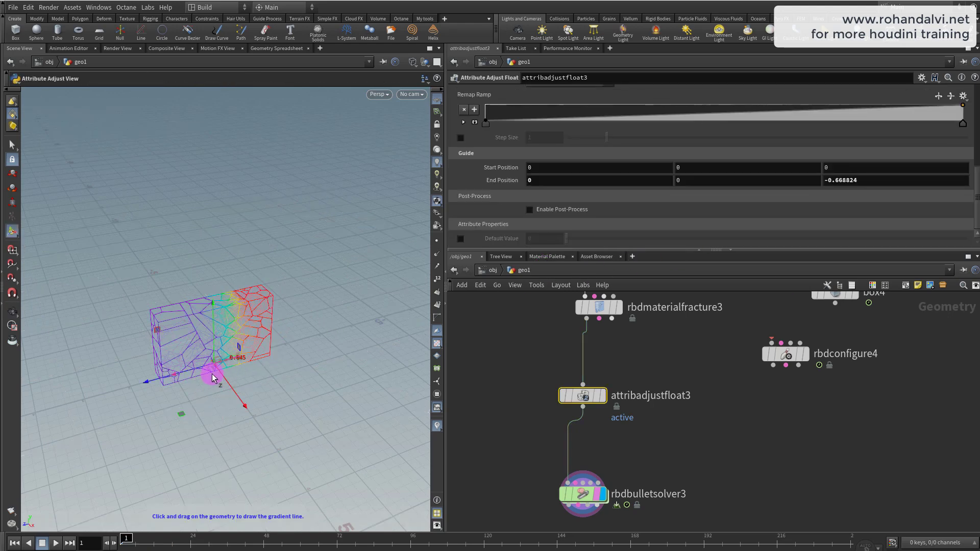
mouse_move(189, 372)
left_mouse_down()
mouse_move(174, 378)
mouse_move(219, 368)
left_mouse_up()
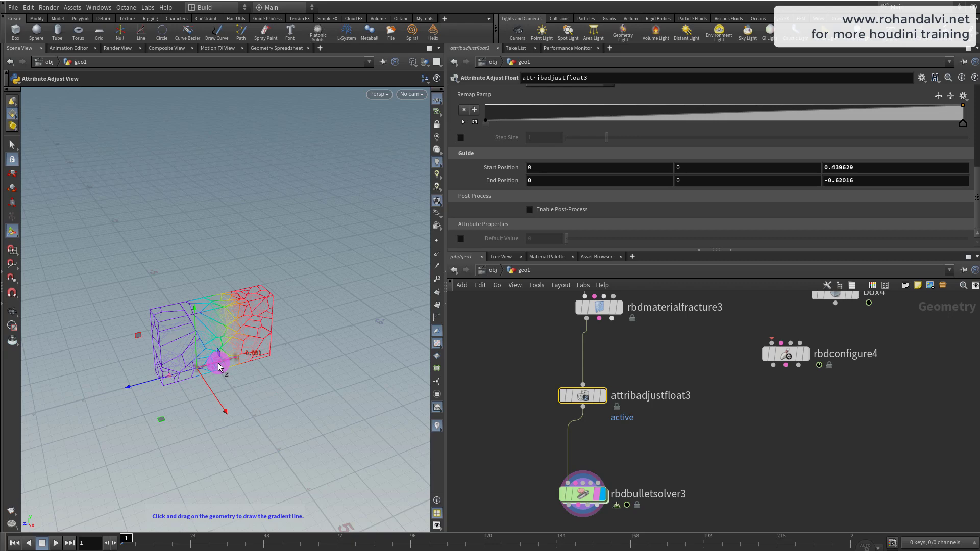
Play the solver result, rewind, and return to the attribadjustfloat3 settings
left_click(583, 494)
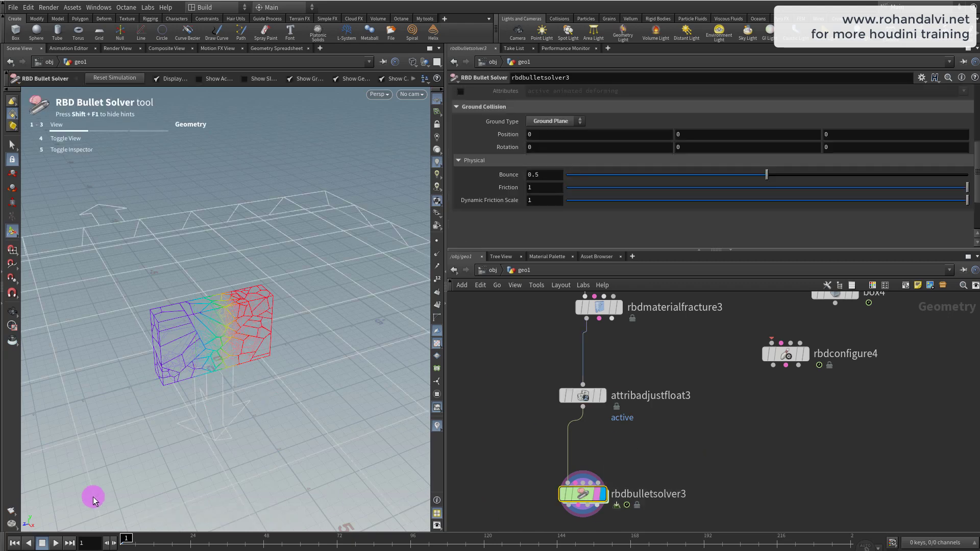
left_click(58, 544)
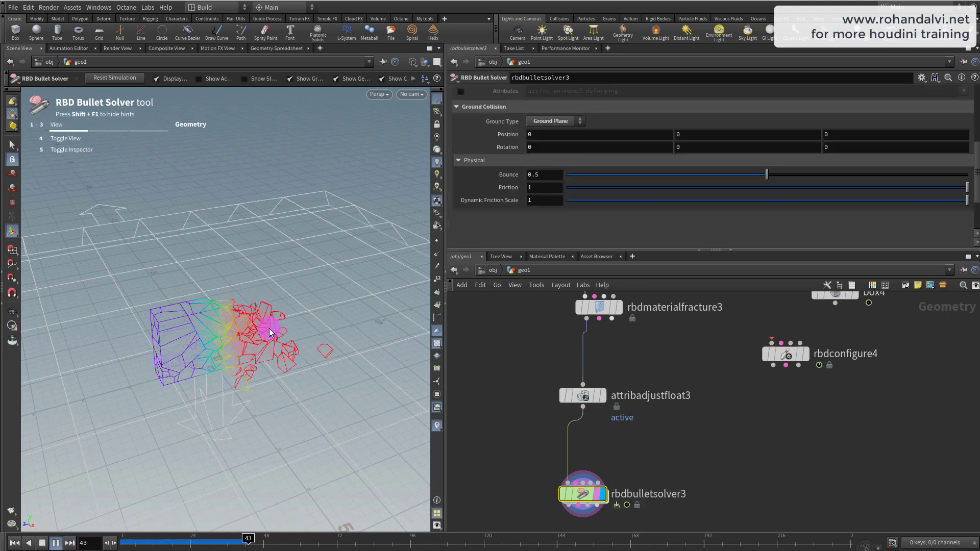
key("w")
key("w")
key("ctrl+Up")
key("Escape")
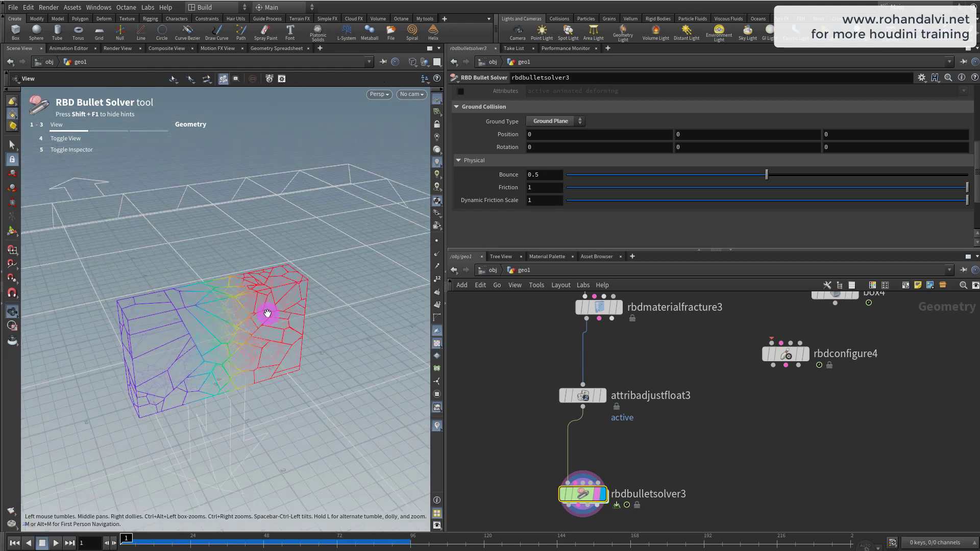
left_click(583, 395)
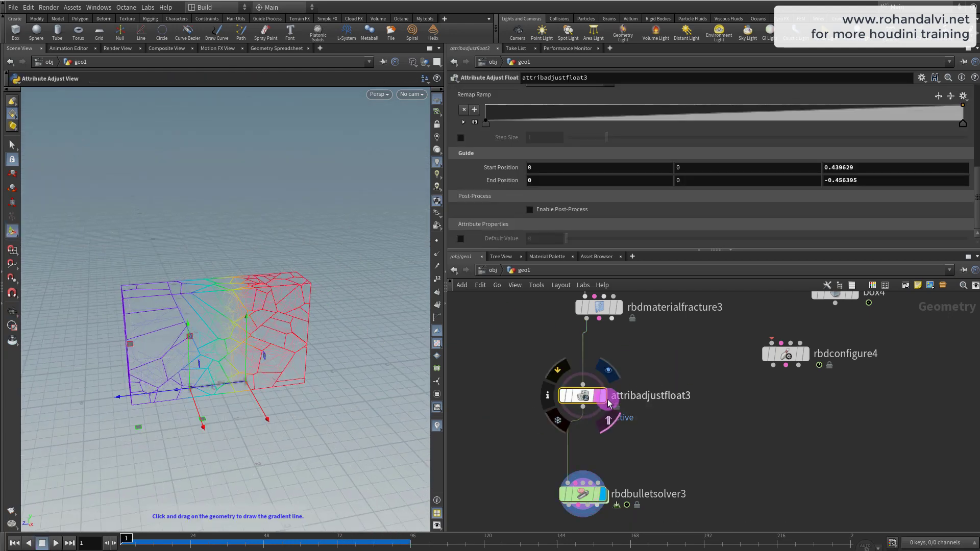
Move the gradient start beyond the box and keyframe the Start/End Positions
mouse_move(254, 344)
left_mouse_down("alt")
mouse_move(197, 385)
mouse_move(320, 364)
left_mouse_up("alt")
left_click_drag(158, 387, 268, 372)
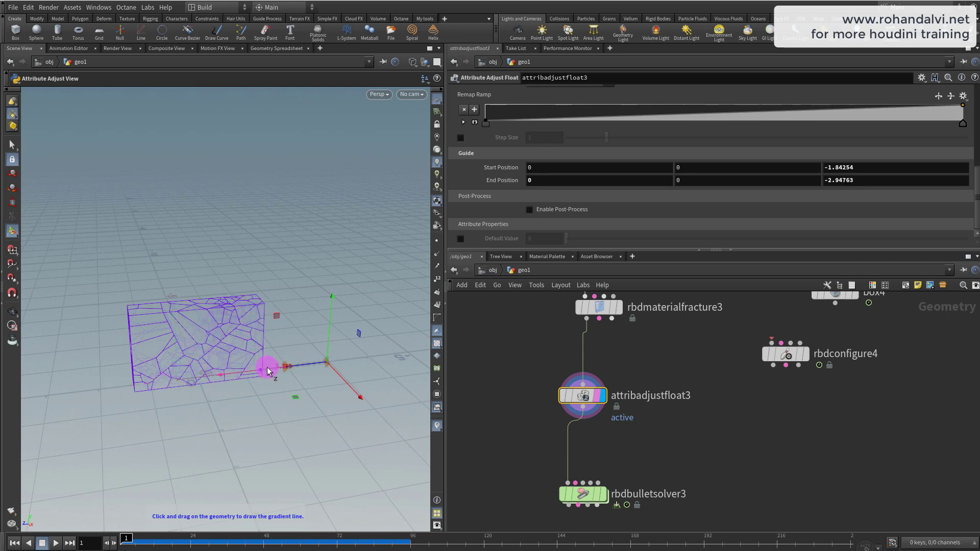
left_click(501, 167, "alt")
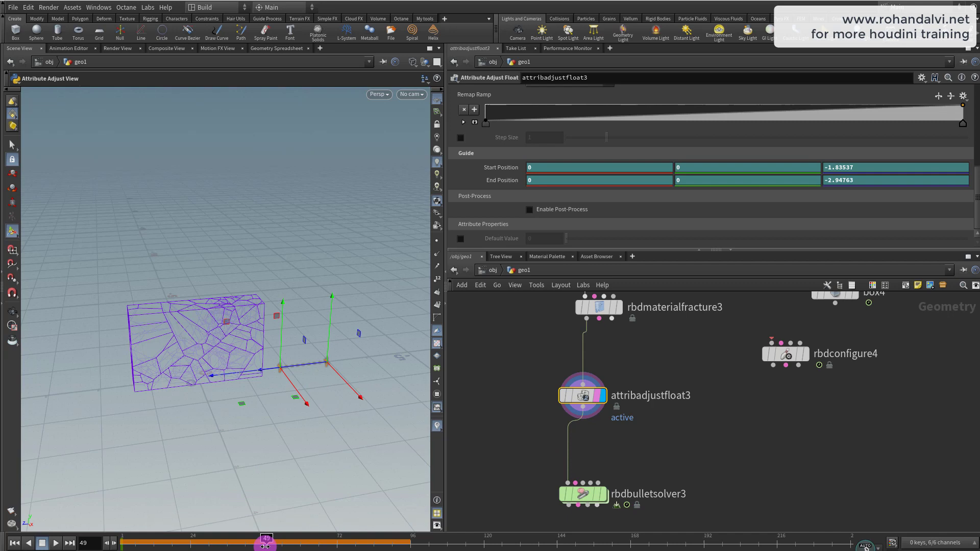
At a later frame, move the gradient start and end to the other side, then rewind
mouse_move(266, 543)
left_mouse_down()
mouse_move(344, 541)
mouse_move(335, 542)
left_mouse_up()
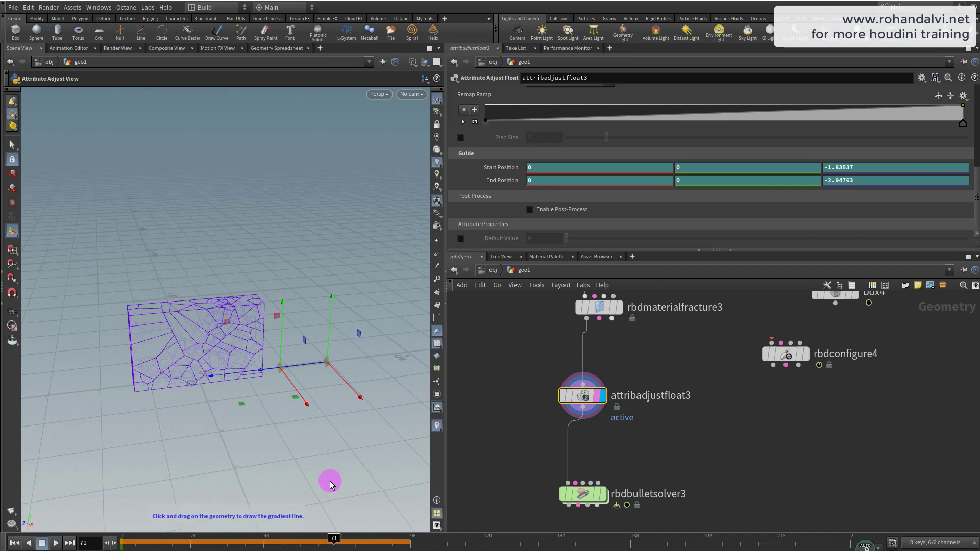
left_click_drag(249, 375, 70, 395)
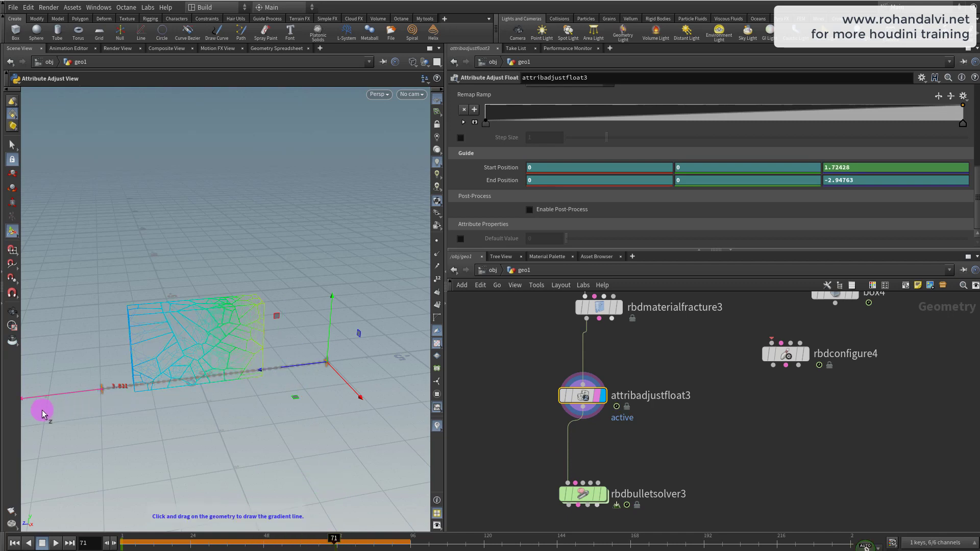
left_click_drag(277, 371, 70, 397)
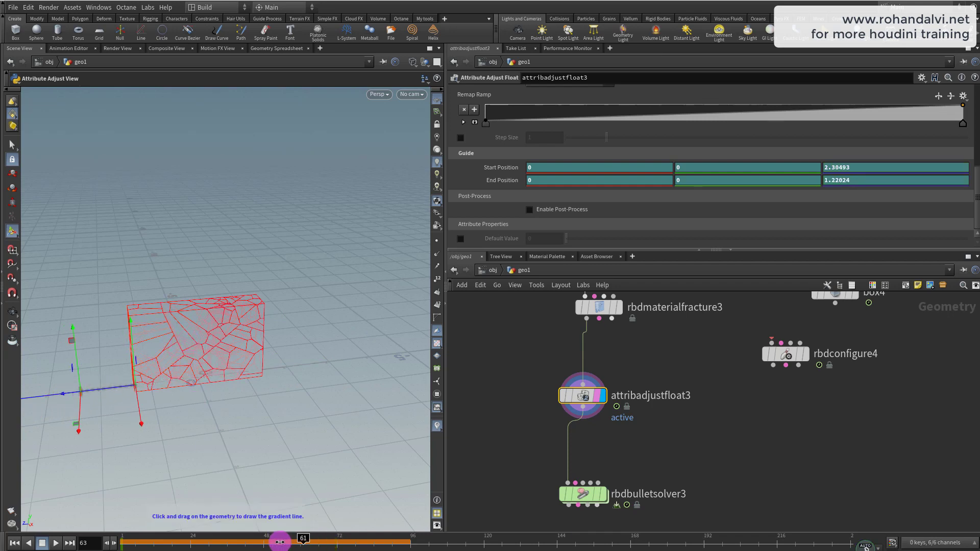
left_click_drag(280, 543, 122, 542)
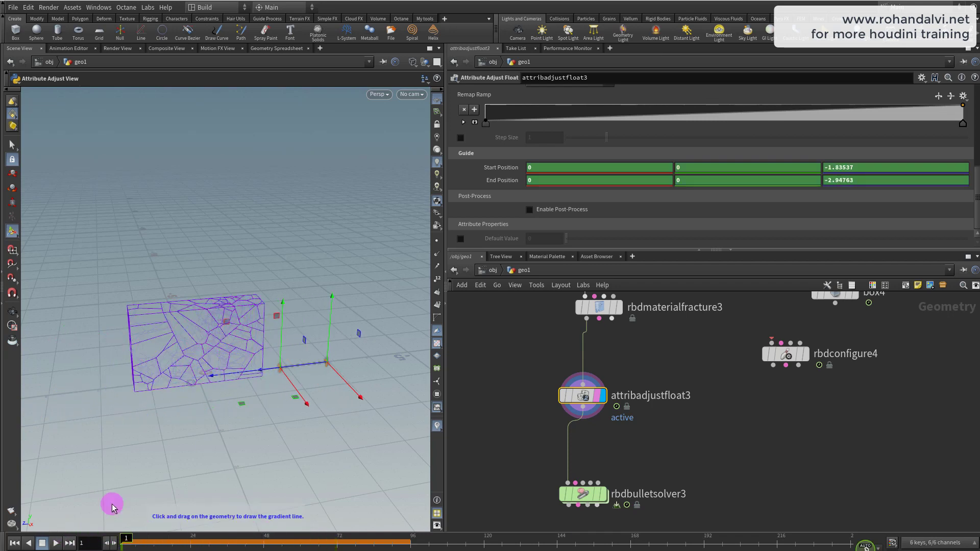
Play the rbdbulletsolver3 result and rewind to frame 1
left_click(600, 493)
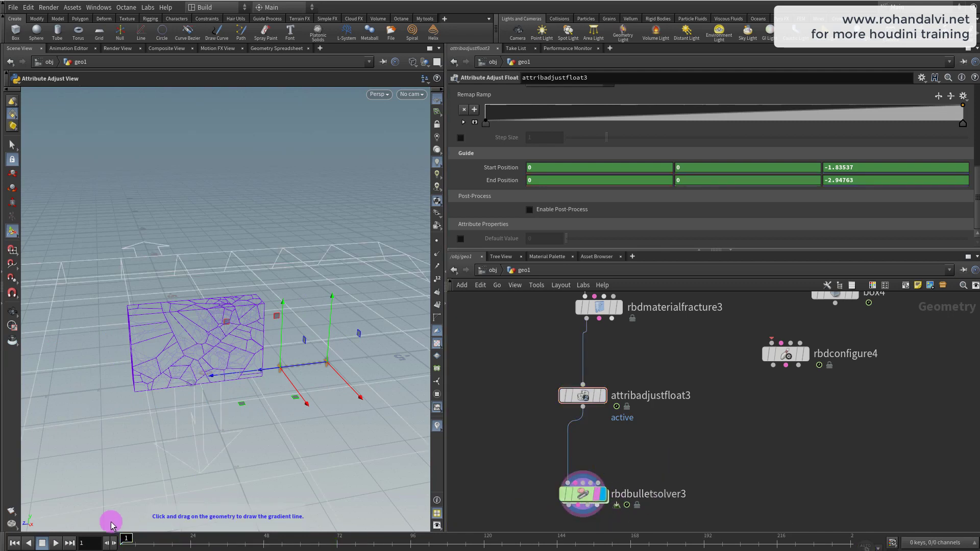
left_click(56, 543)
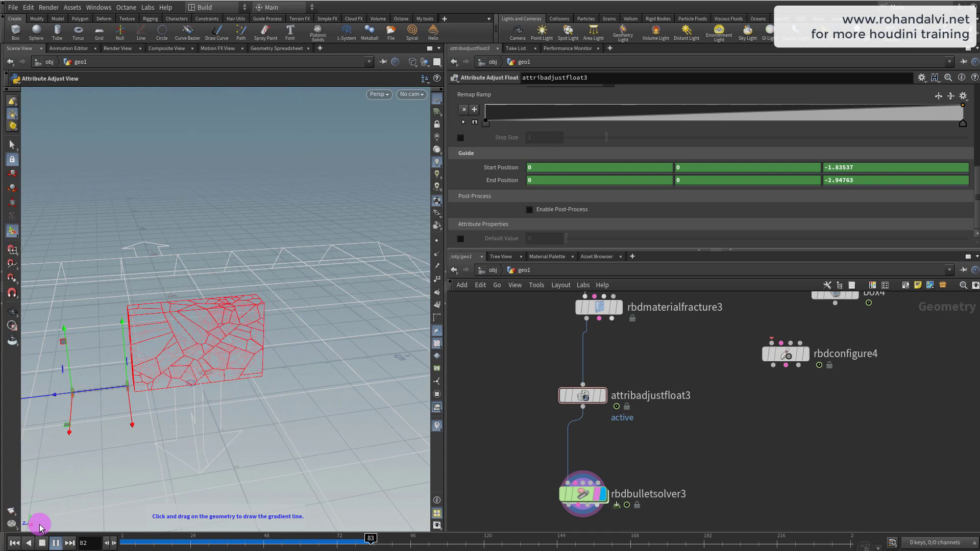
left_click(16, 543)
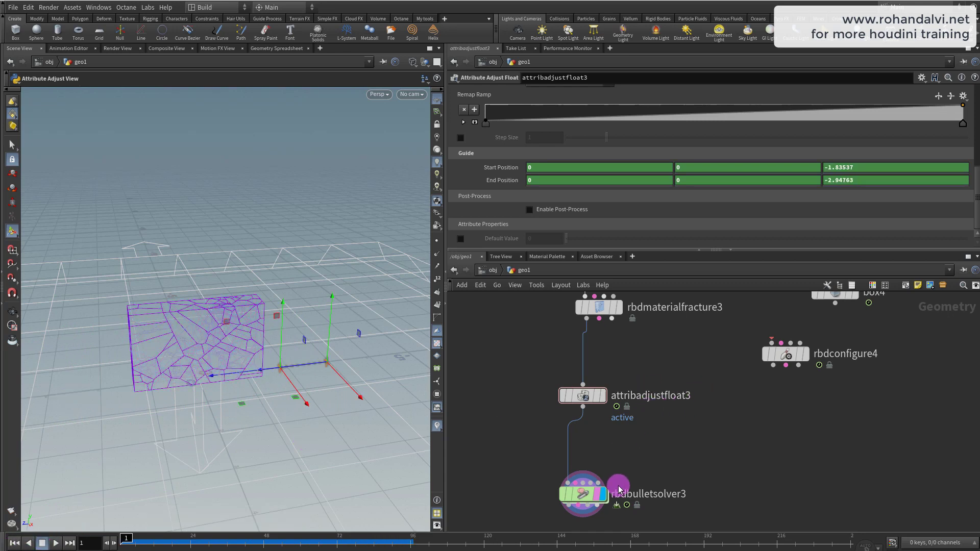
Review the settings of rbdconfigure4, attribadjustfloat3 and rbdbulletsolver3 in the network
middle_click_drag(727, 329, 698, 391)
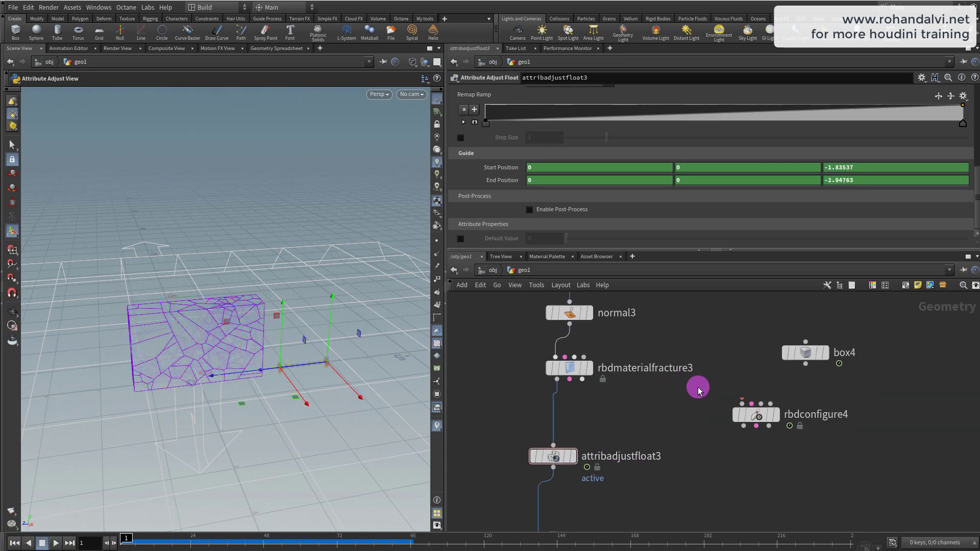
left_click(757, 415)
mouse_move(804, 353)
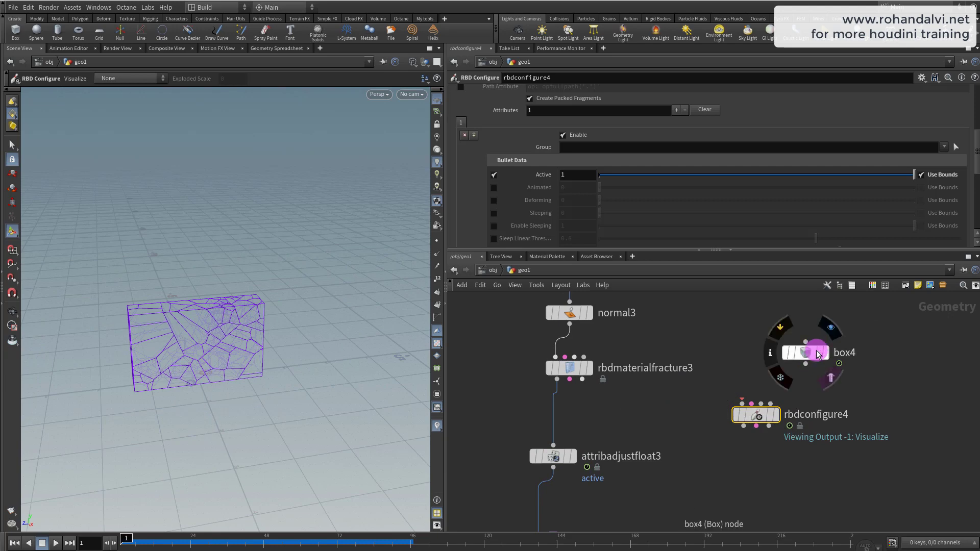
middle_click_drag(669, 407, 655, 394)
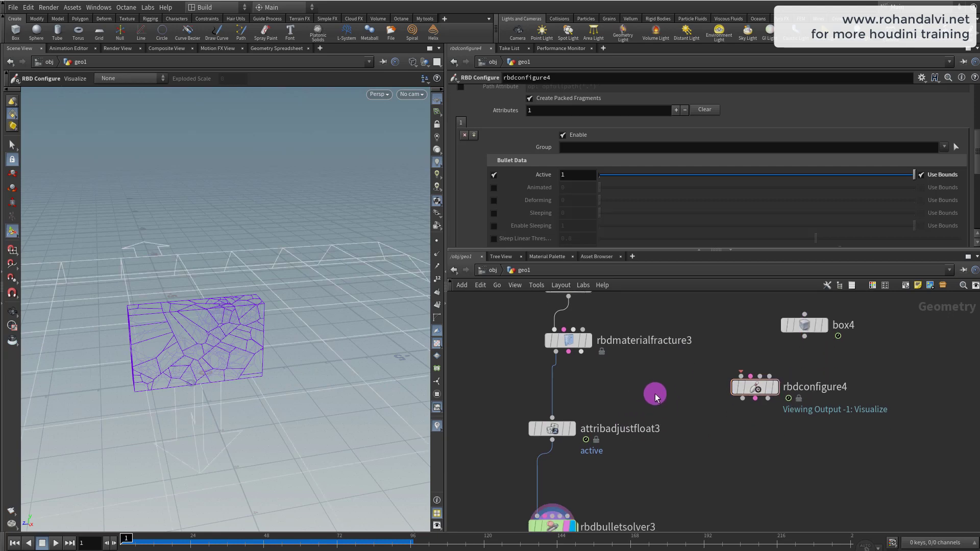
left_click(575, 437)
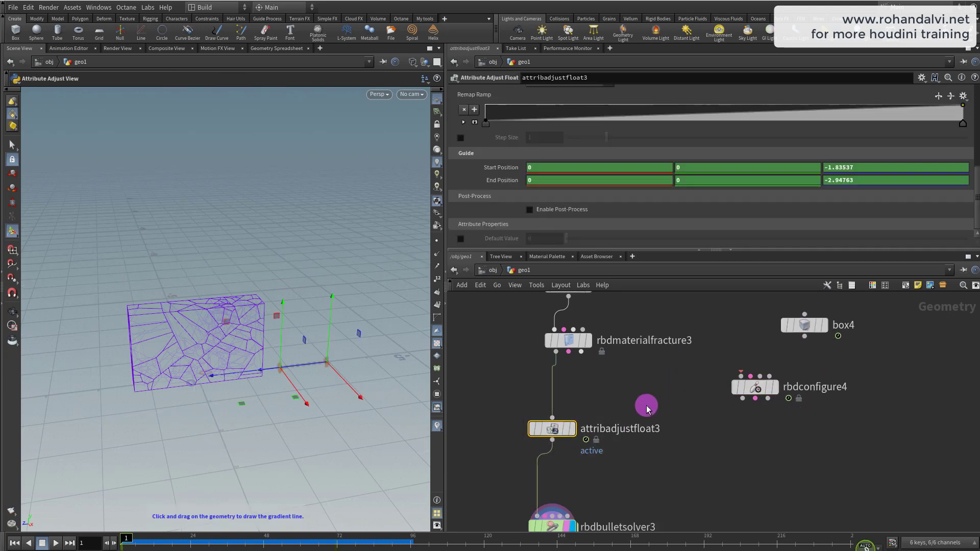
middle_click_drag(624, 439, 675, 467)
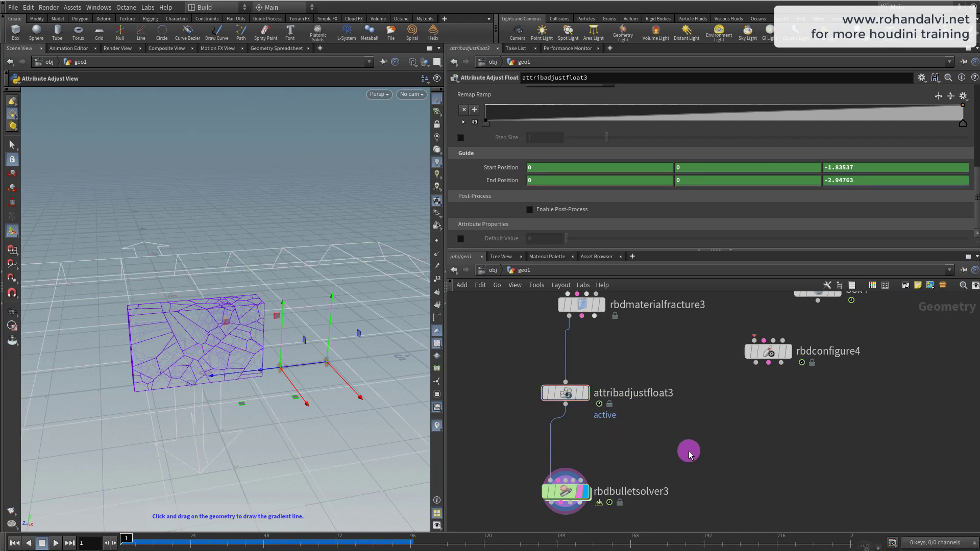
left_click(566, 491)
Go inside the bullet solver's forces network and pick a POP Group node to place above PRESOLVE
double_click(570, 491)
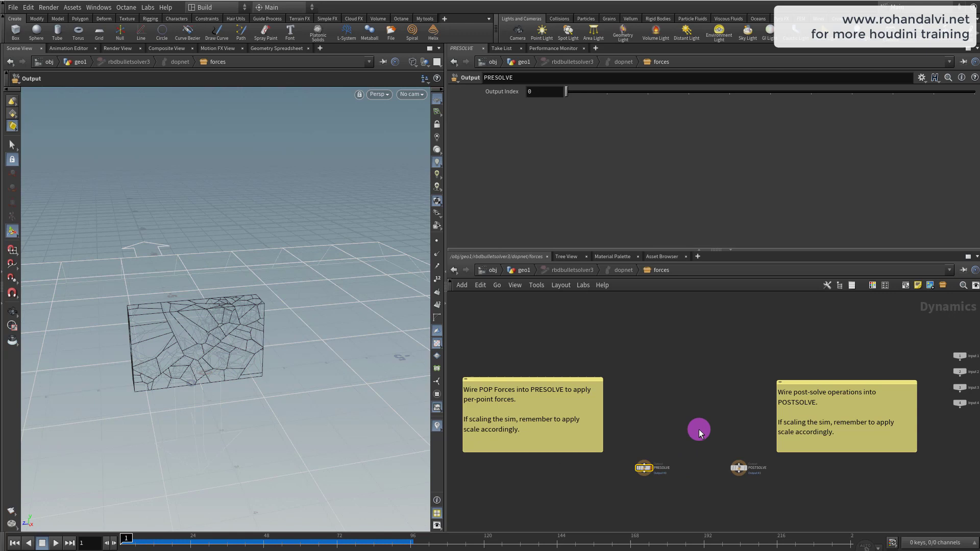
scroll(702, 387, "up", 4)
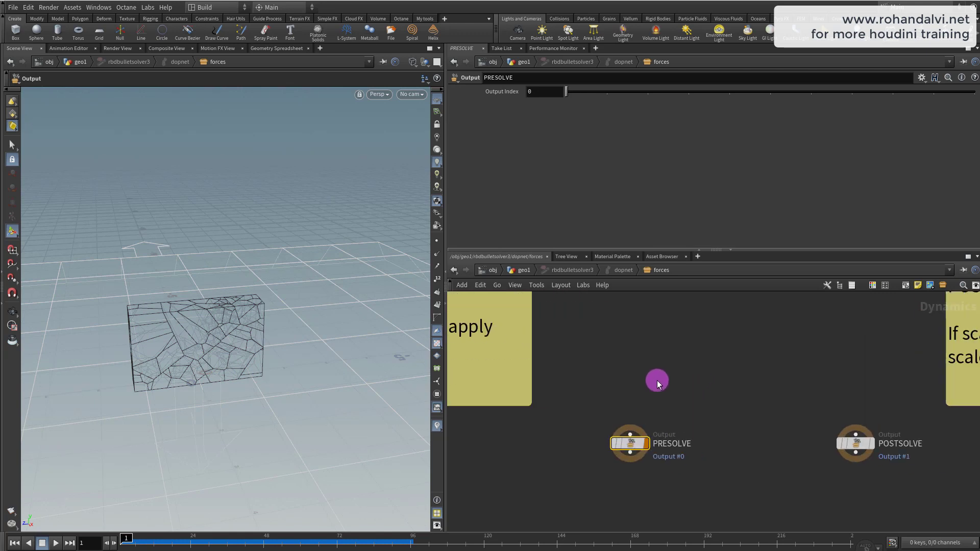
scroll(666, 379, "up", 1)
middle_click_drag(660, 373, 642, 414)
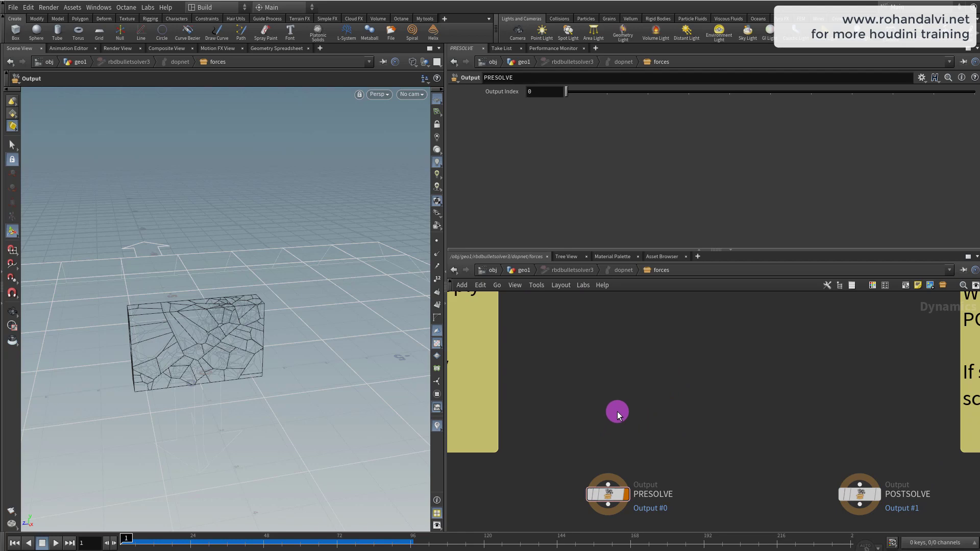
key("Tab")
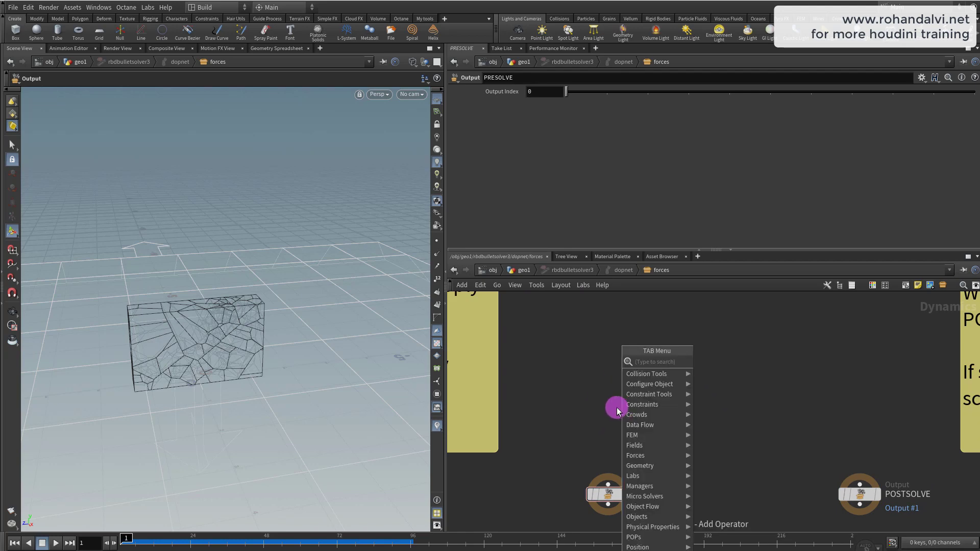
type("o")
key("Escape")
key("Tab")
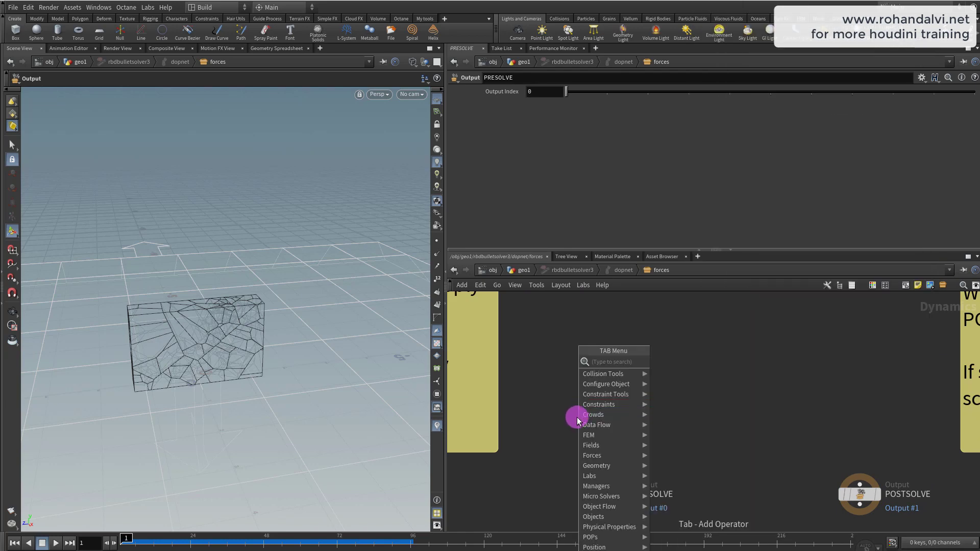
type("op")
key("Return")
Place popgroup1 with group name 'move' and Bounding enabled, and wire it into PRESOLVE
left_click(635, 357)
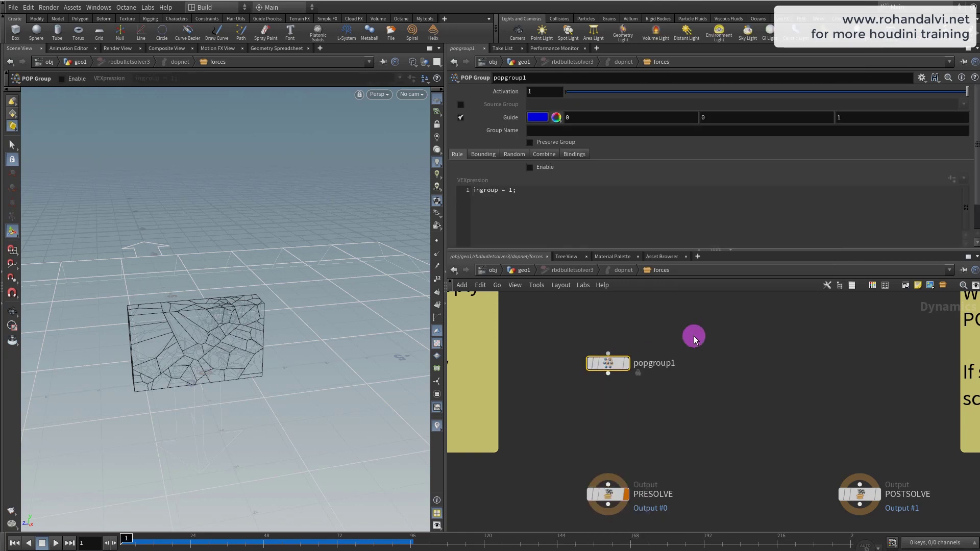
left_click(747, 131)
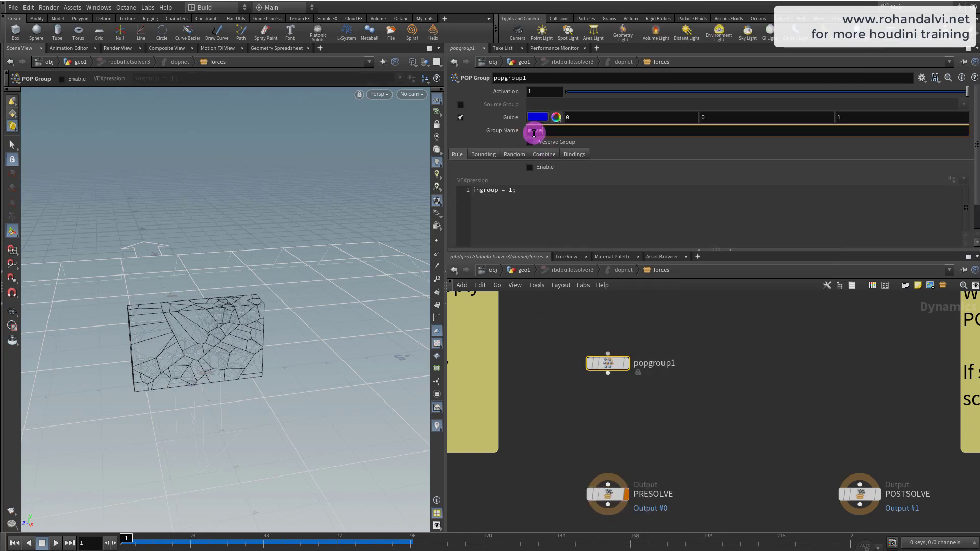
key("Return")
left_click(483, 156)
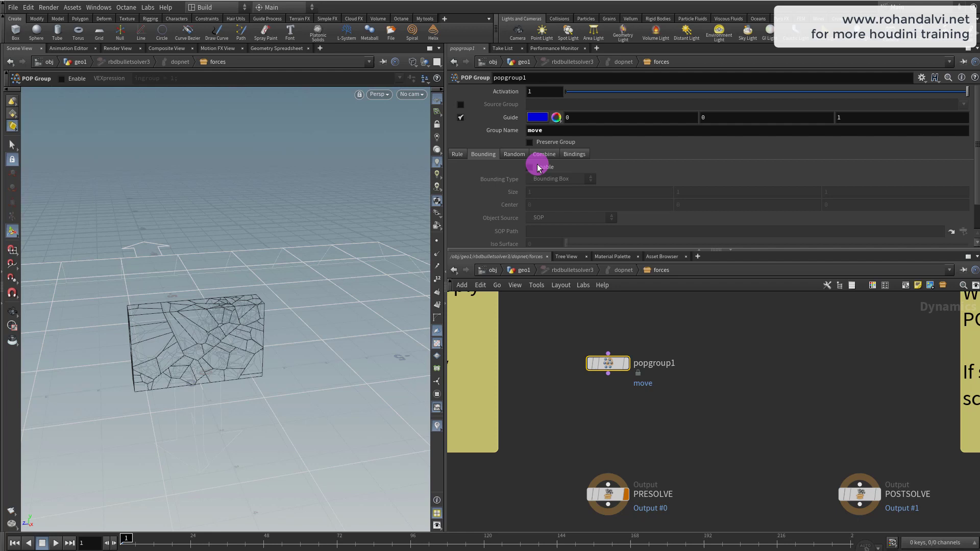
left_click(530, 167)
left_click_drag(608, 372, 603, 502)
left_click(603, 498)
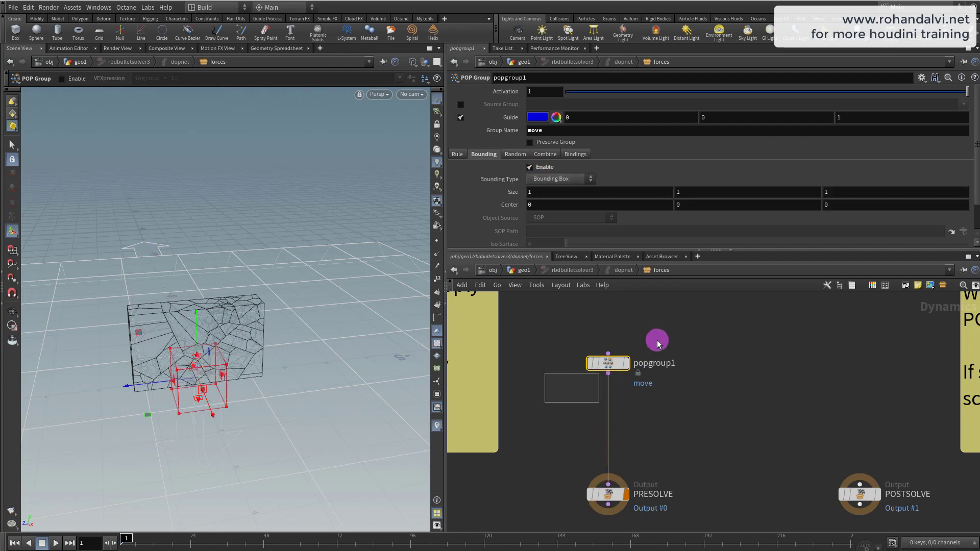
Resize the bounding box taller and narrower along X over part of the wall
left_click_drag(197, 337, 201, 274)
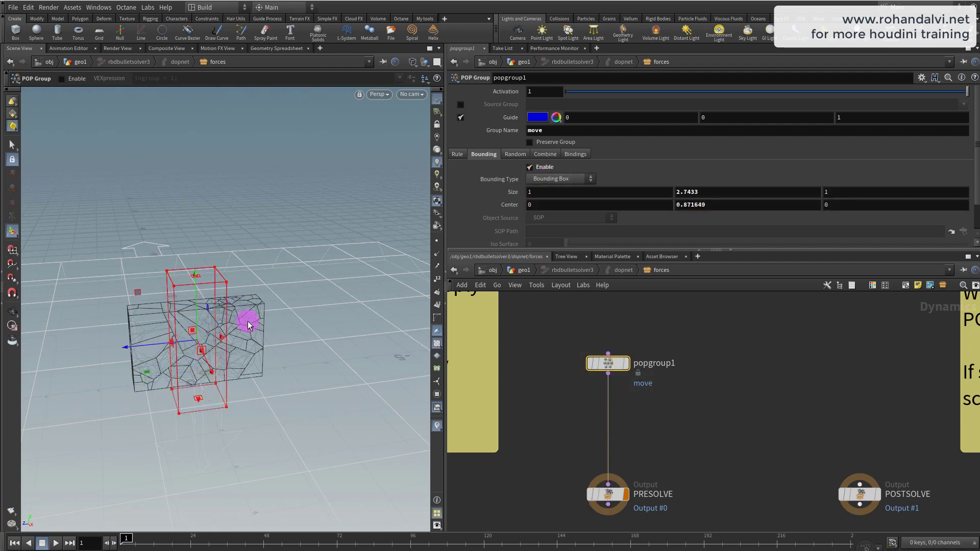
left_click_drag(227, 345, 245, 343)
left_click_drag(168, 345, 157, 348)
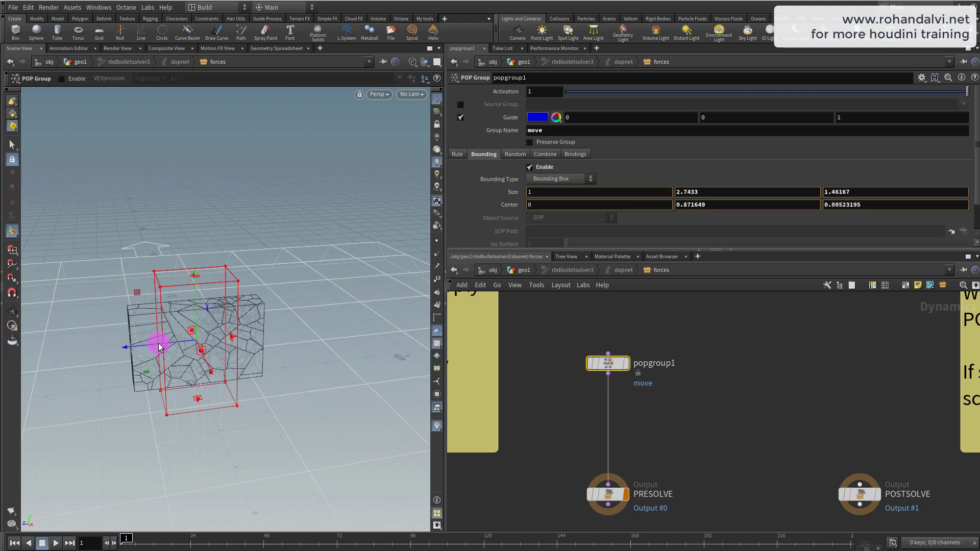
left_click_drag(231, 307, 276, 291)
key("Tab")
type("wra")
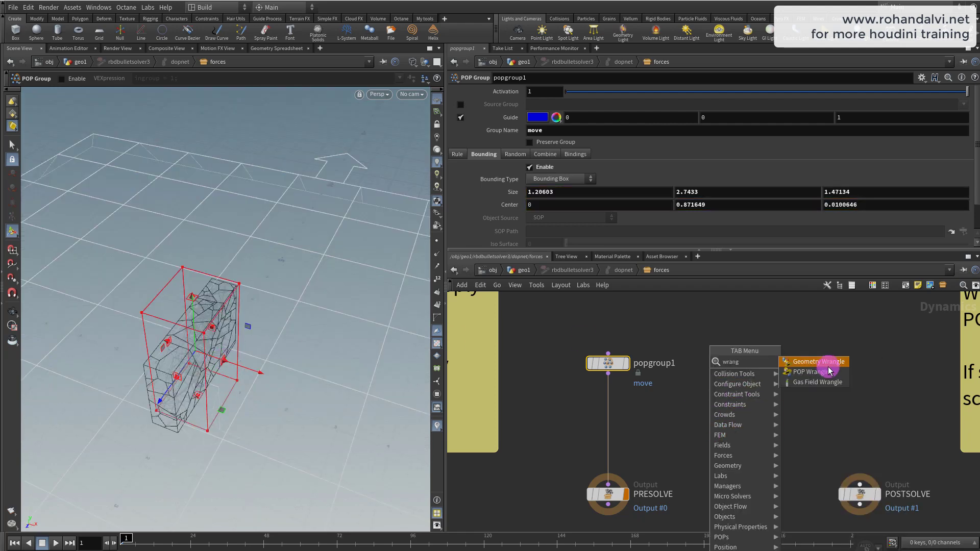
Insert a POP Wrangle between popgroup1 and PRESOLVE setting f@active = 1 for group 'move'
left_click(810, 371)
left_click(613, 421)
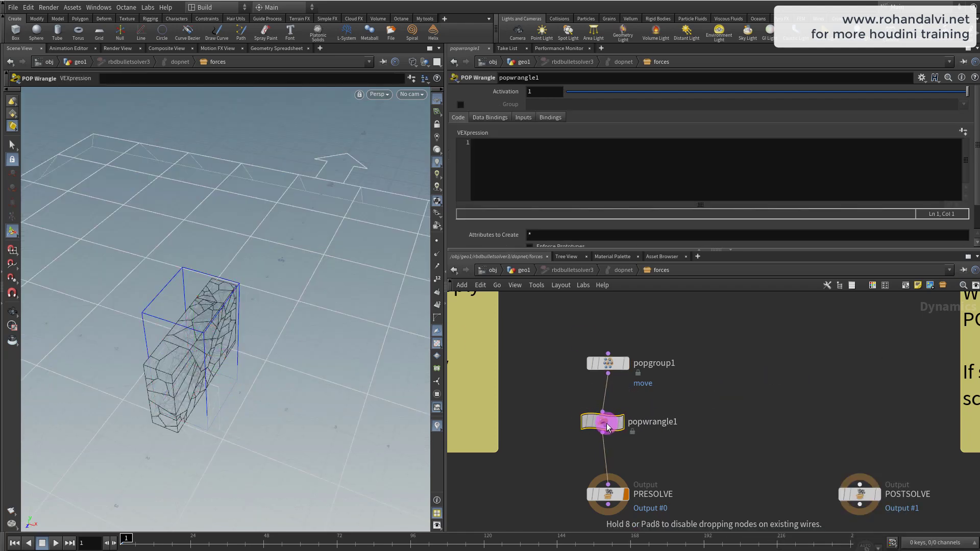
left_click(460, 104)
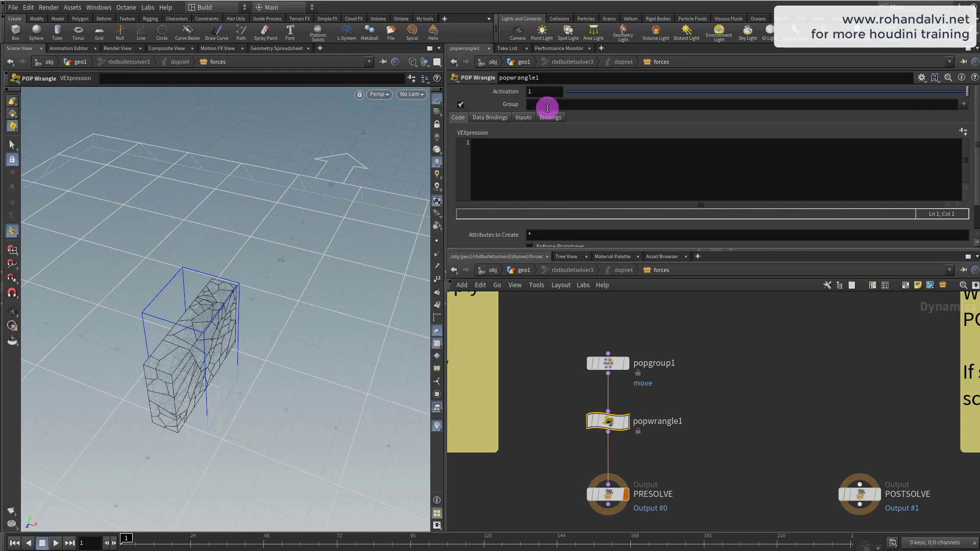
left_click(543, 105)
type("move")
key("Return")
left_click(507, 157)
type("@active = 1;")
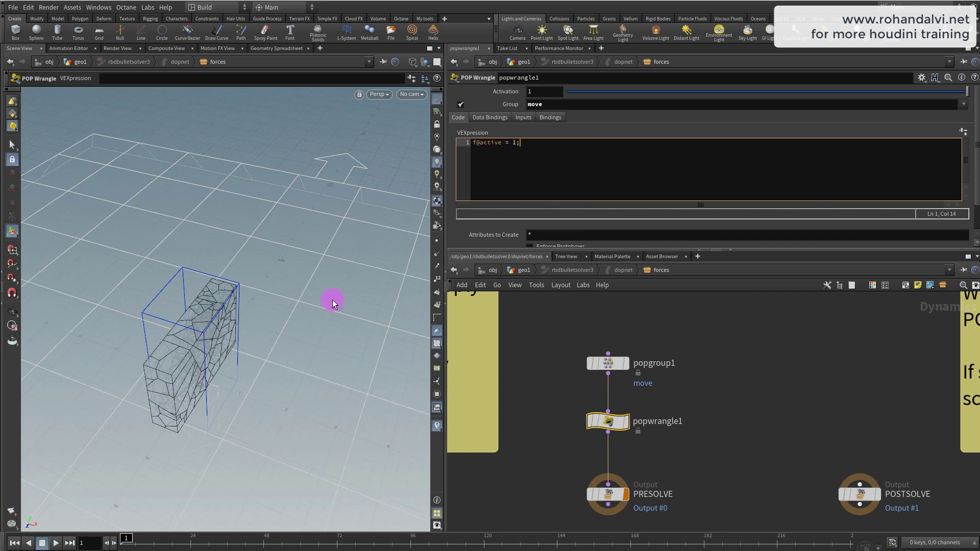
left_click(757, 352)
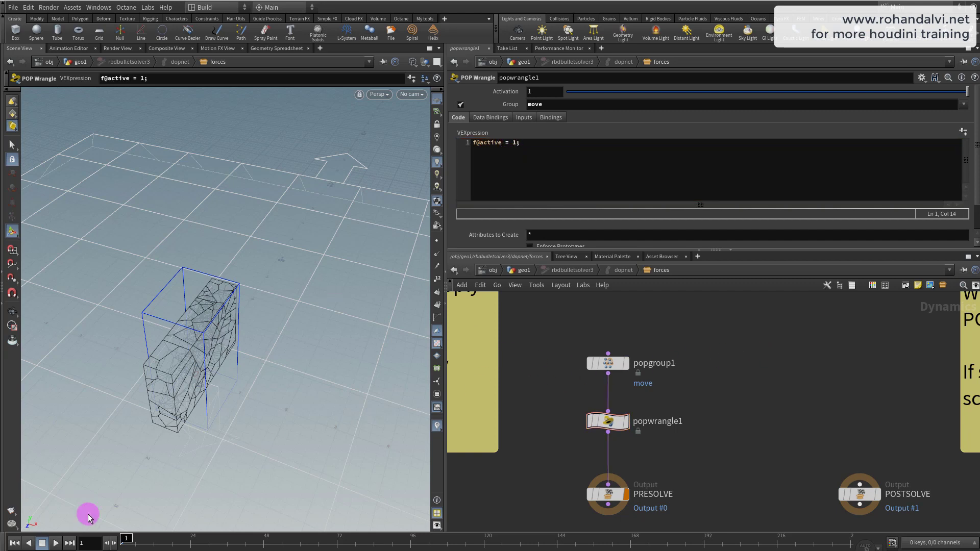
Play the simulation to watch the move section crumble, then rewind to frame 1
left_click(69, 543)
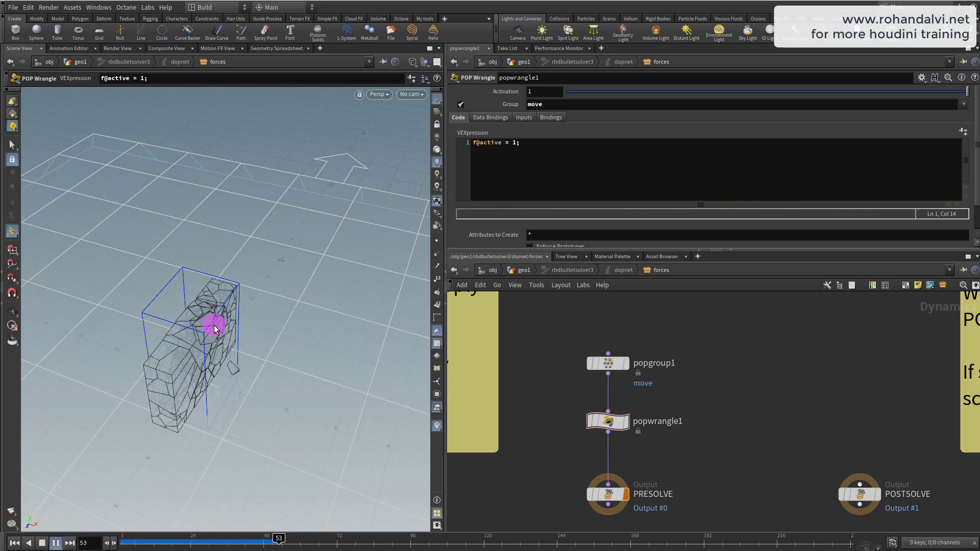
left_click(23, 543)
left_click(607, 363)
Keyframe popgroup1's bounding box beside the wall at frame 1 and over it at frame 48
middle_click_drag(237, 345, 205, 288)
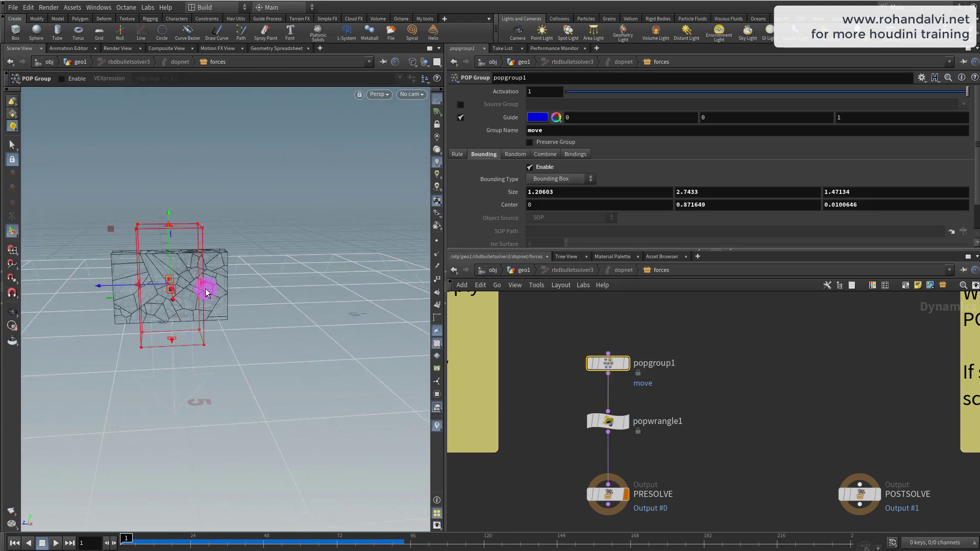
mouse_move(205, 289)
left_mouse_down()
mouse_move(138, 287)
mouse_move(244, 283)
left_mouse_up()
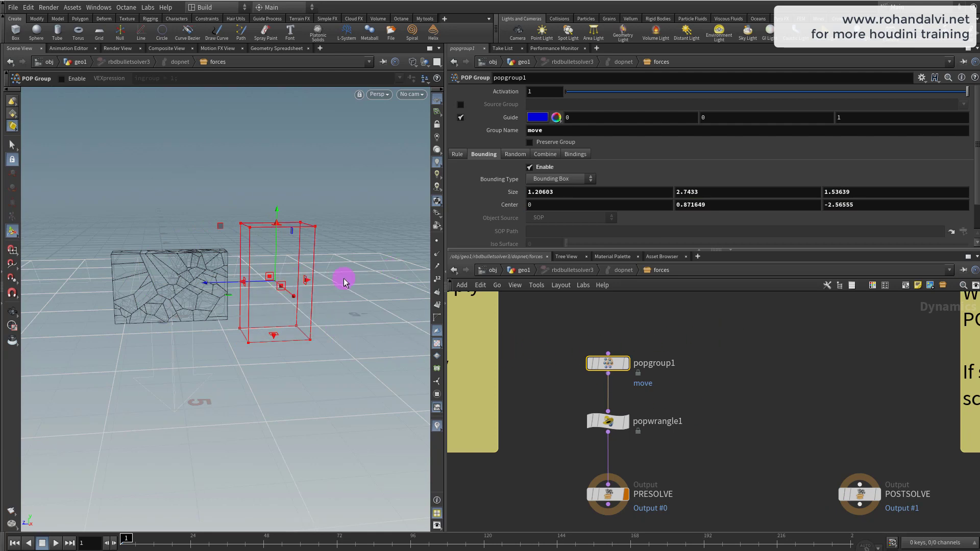
mouse_move(305, 281)
left_mouse_down()
mouse_move(396, 280)
mouse_move(385, 279)
left_mouse_up()
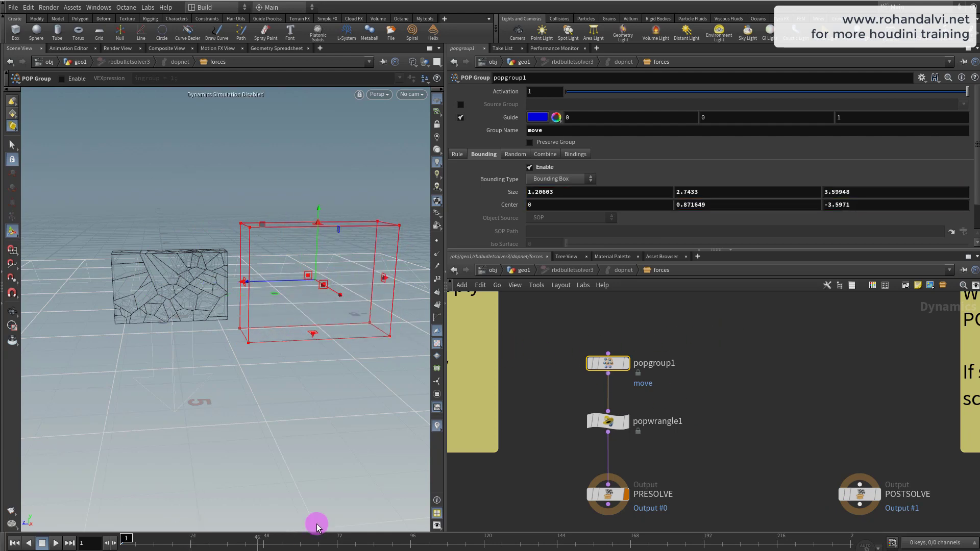
left_click(511, 192, "alt")
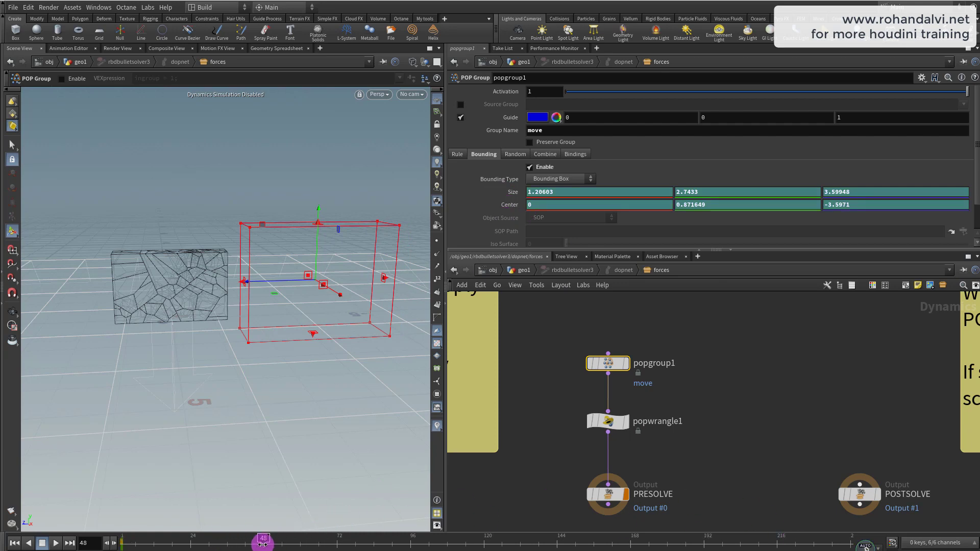
left_click_drag(270, 283, 123, 285)
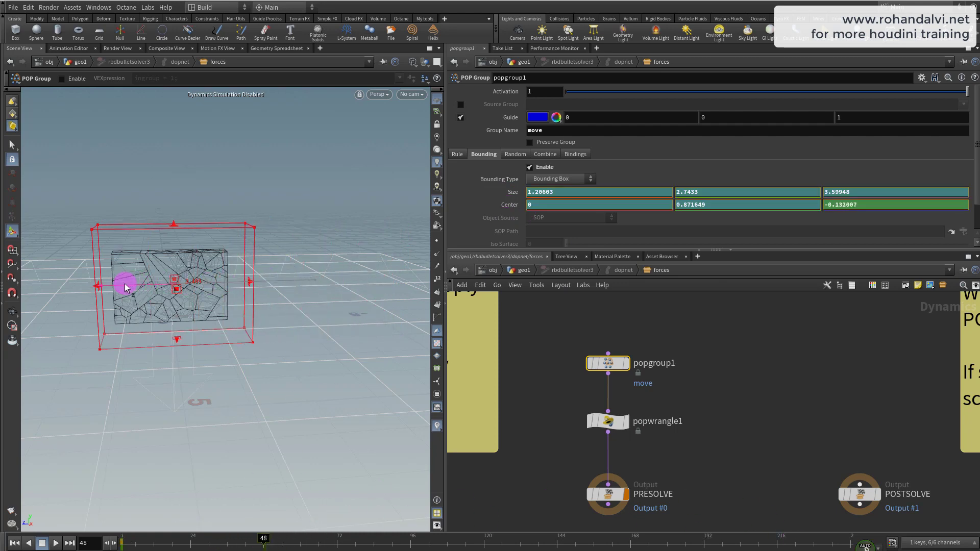
Play the simulation to frame 126 to watch pieces collapse as the box sweeps through
left_click_drag(279, 544, 127, 544)
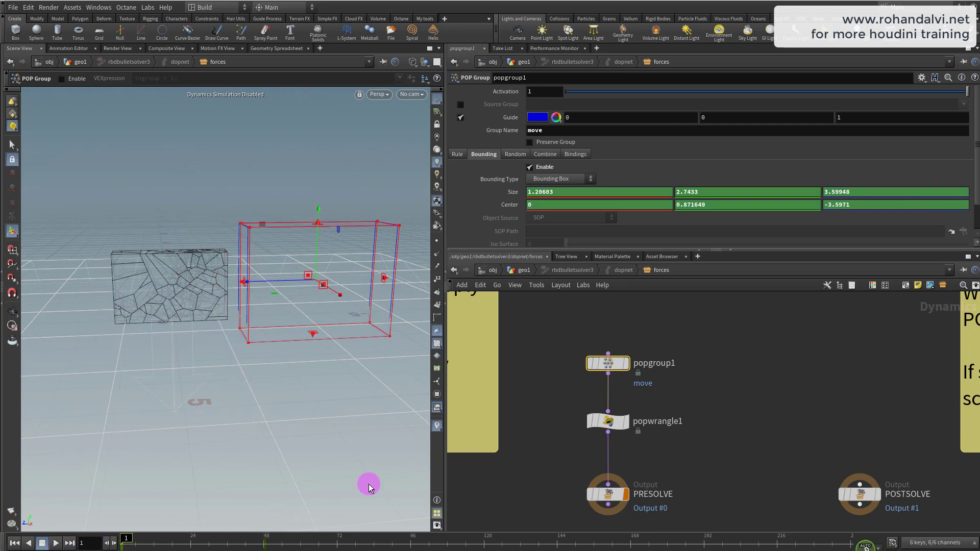
left_click(607, 494)
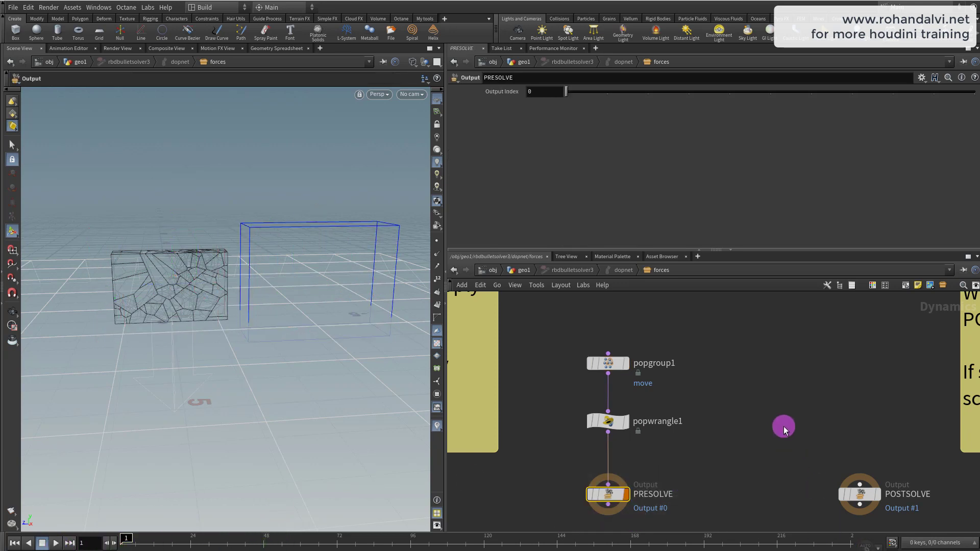
left_click(54, 544)
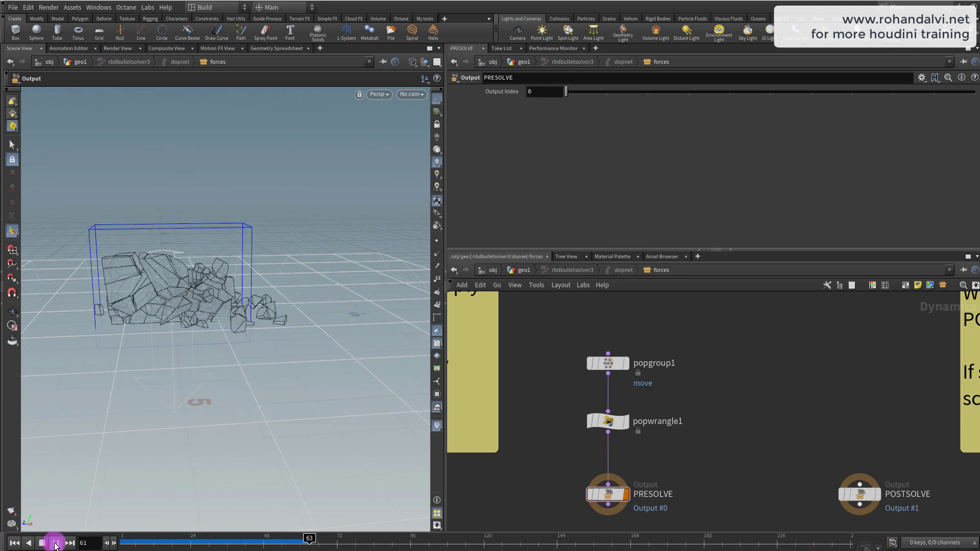
left_click(56, 544)
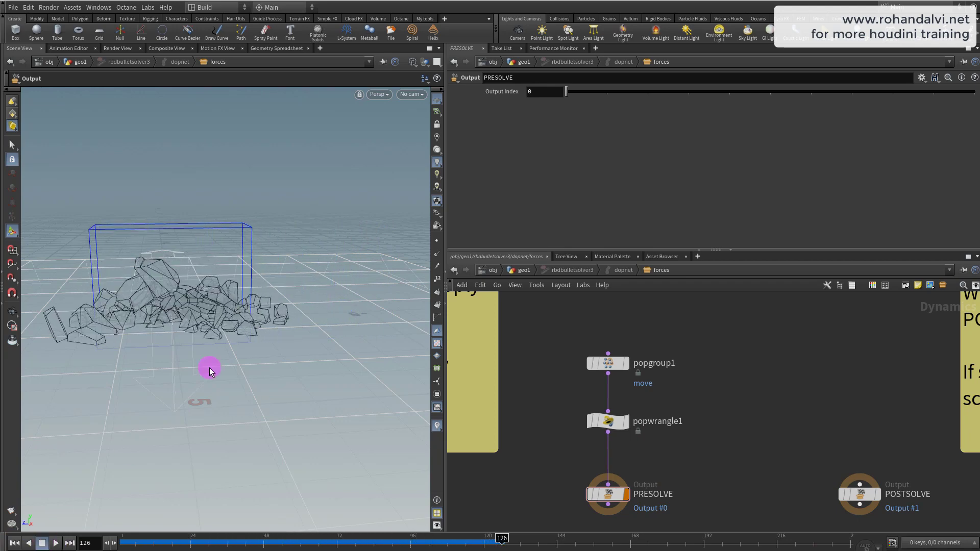
left_click_drag(214, 268, 233, 483)
left_click(14, 542)
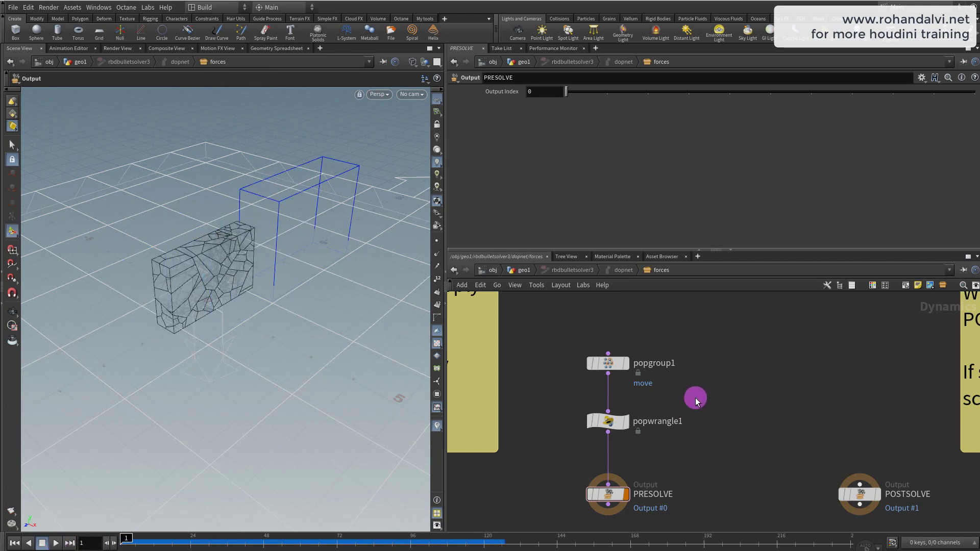
Duplicate popwrangle1 as popwrangle2 and cut its wire from popgroup1
left_click(606, 363)
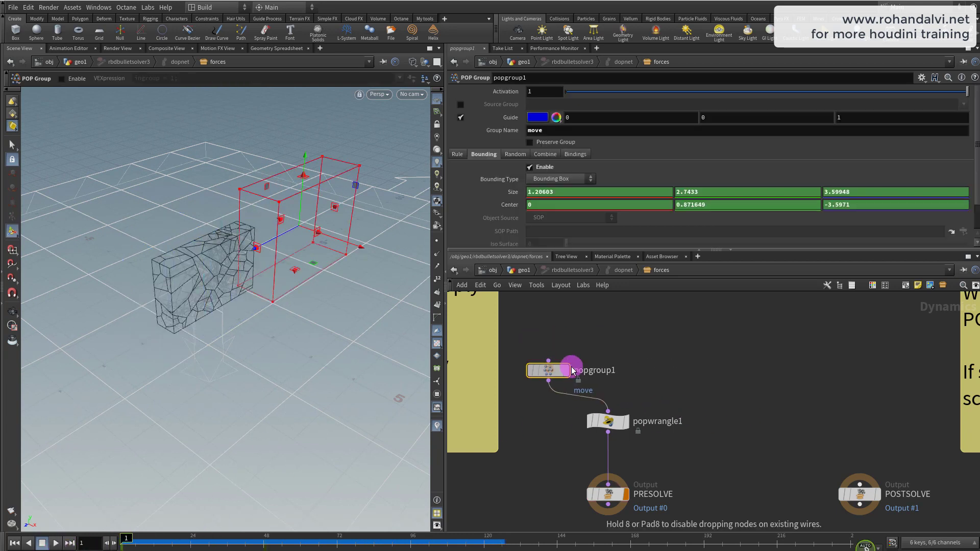
mouse_move(607, 362)
left_mouse_down()
mouse_move(600, 373)
mouse_move(544, 346)
left_mouse_up()
left_click_drag(607, 421, 544, 400)
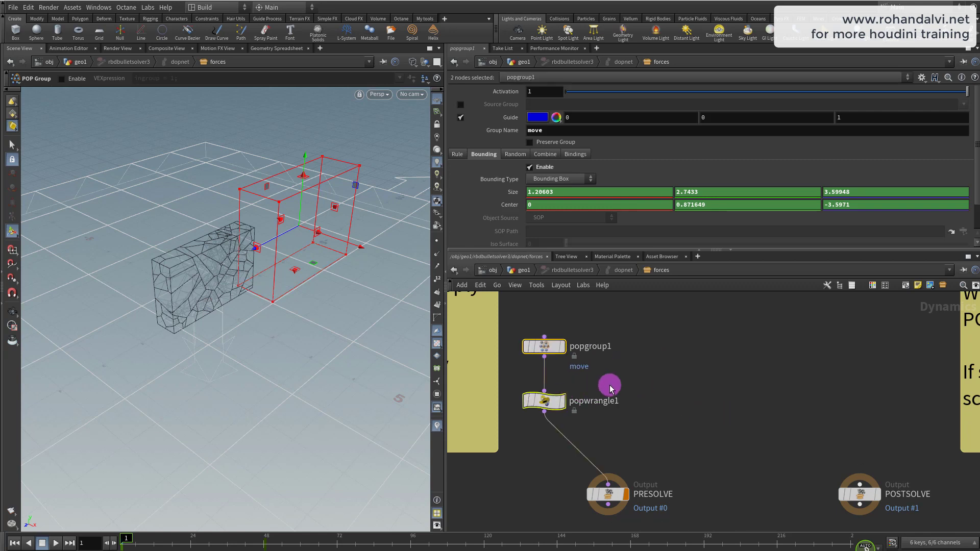
key("ctrl+c")
key("ctrl+v")
left_click_drag(544, 353, 705, 394)
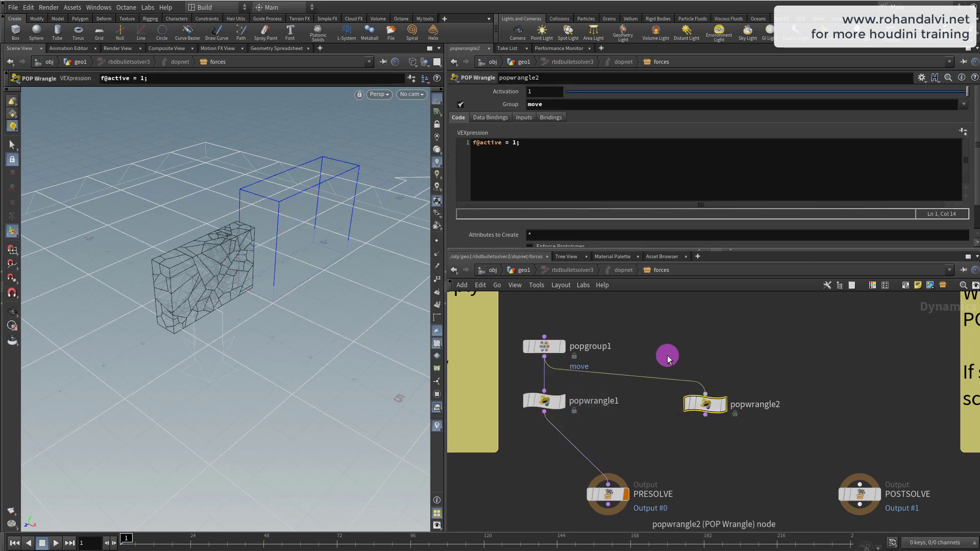
key("y")
left_click_drag(667, 356, 633, 408)
left_click_drag(705, 404, 674, 408)
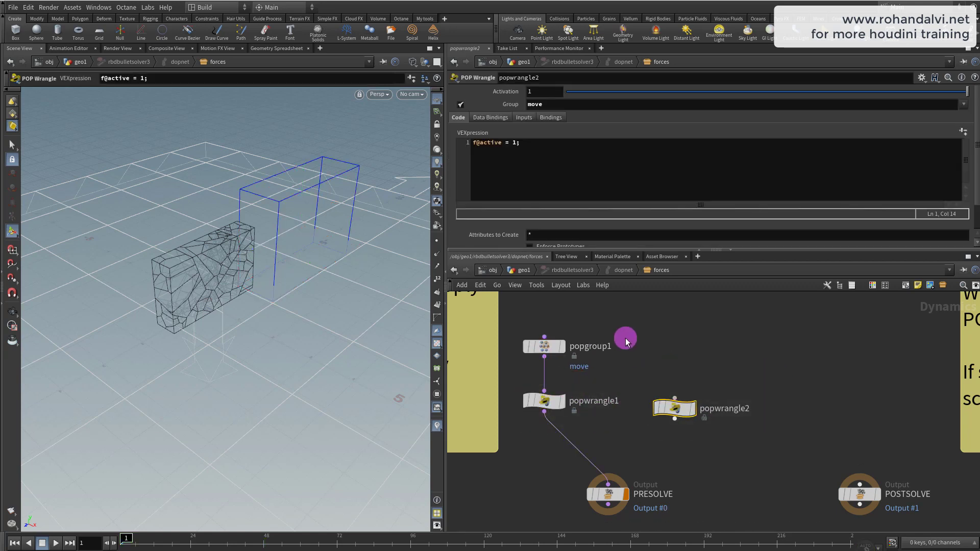
Turn off popwrangle2's Group restriction and add blank lines above its code
left_click(460, 104)
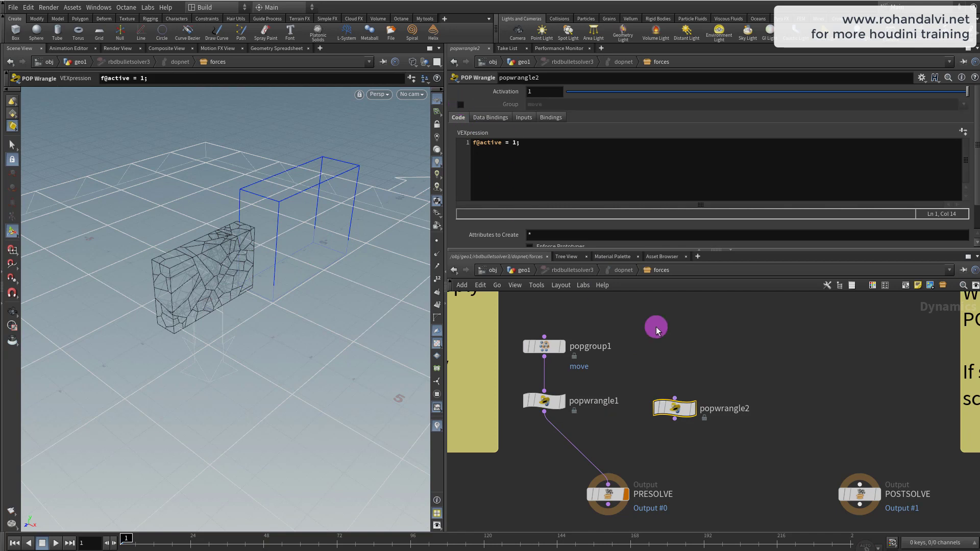
left_click(473, 144)
key("Return")
key("Return")
key("Up")
key("Up")
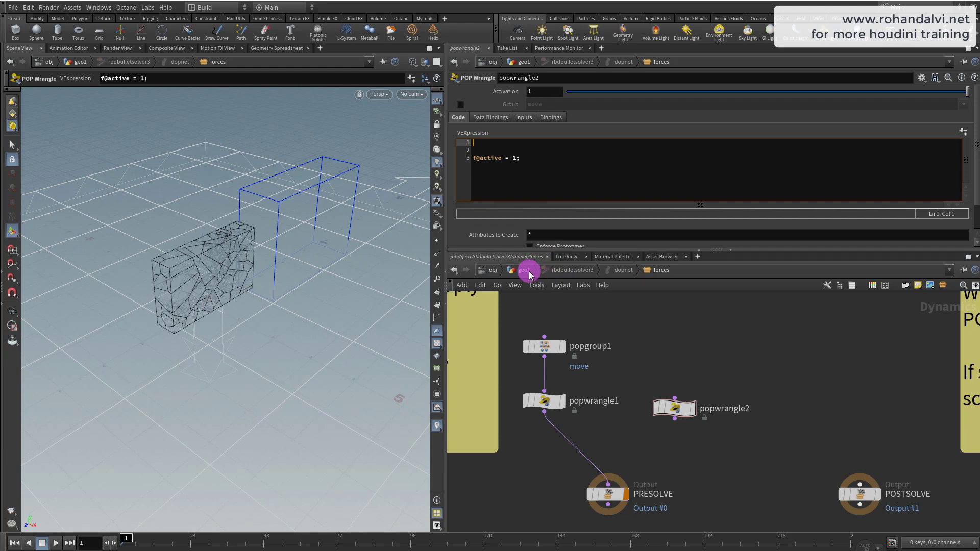
Review attribadjustfloat3 in geo1, then return to the forces network
left_click(524, 270)
left_click(563, 394)
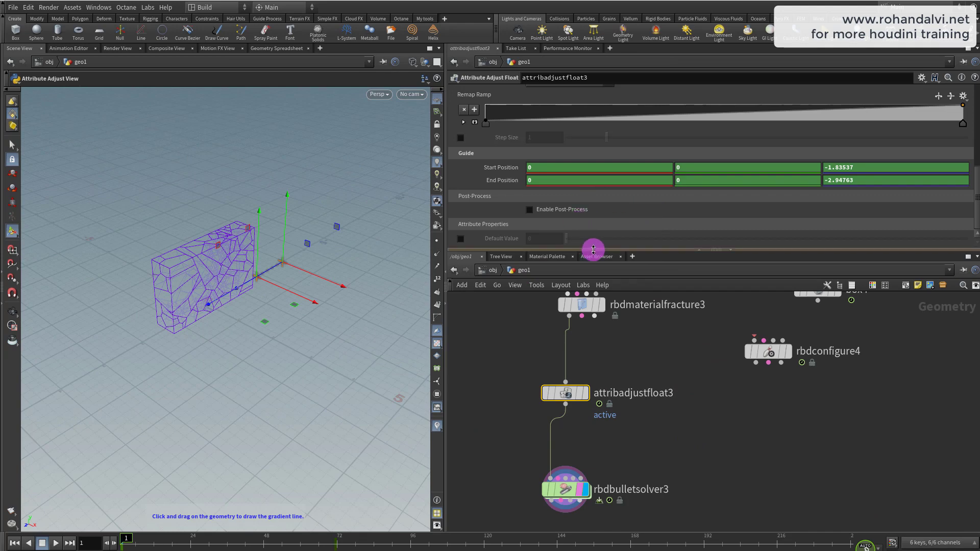
left_click_drag(593, 250, 593, 285)
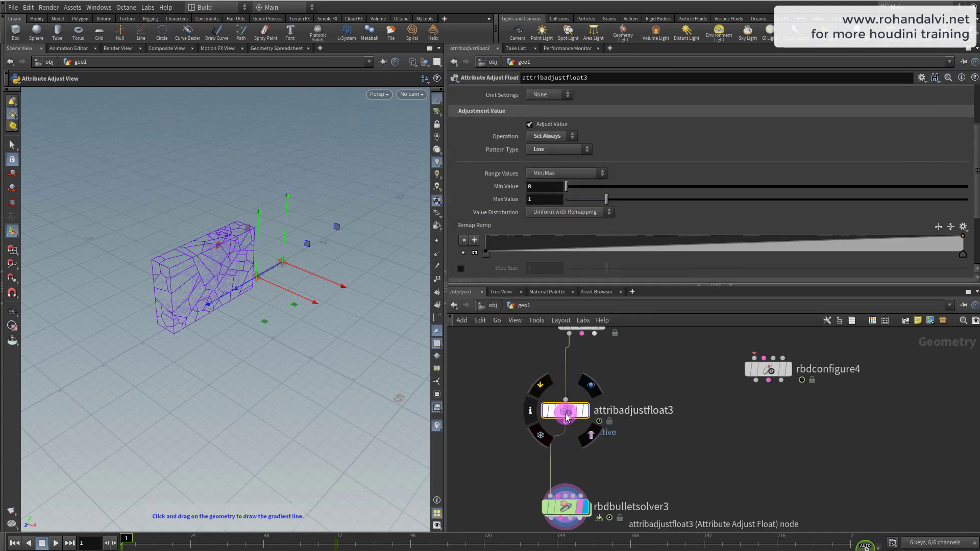
double_click(565, 506)
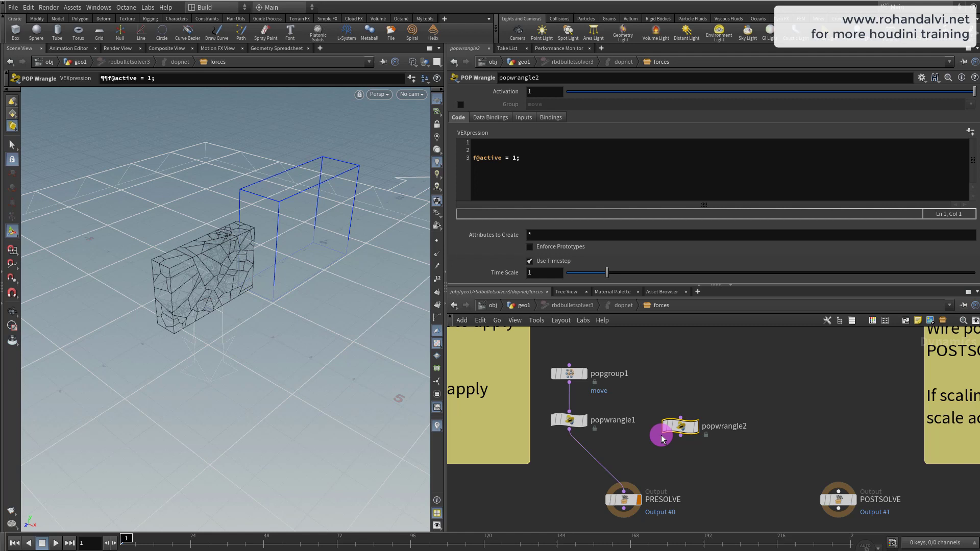
Wire popwrangle2 into PRESOLVE and set its Input 1 to First Context Geometry
left_click(679, 429)
left_click_drag(680, 435, 623, 490)
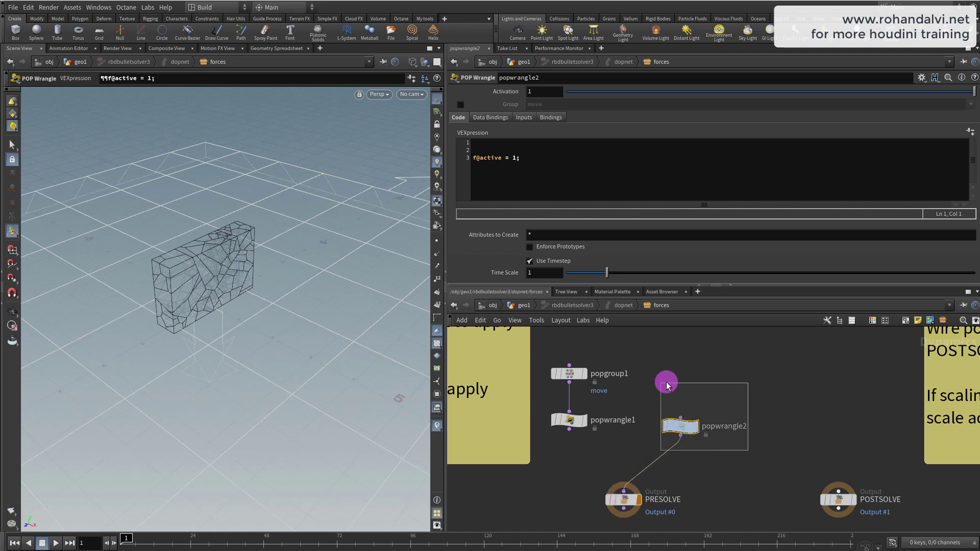
left_click(528, 118)
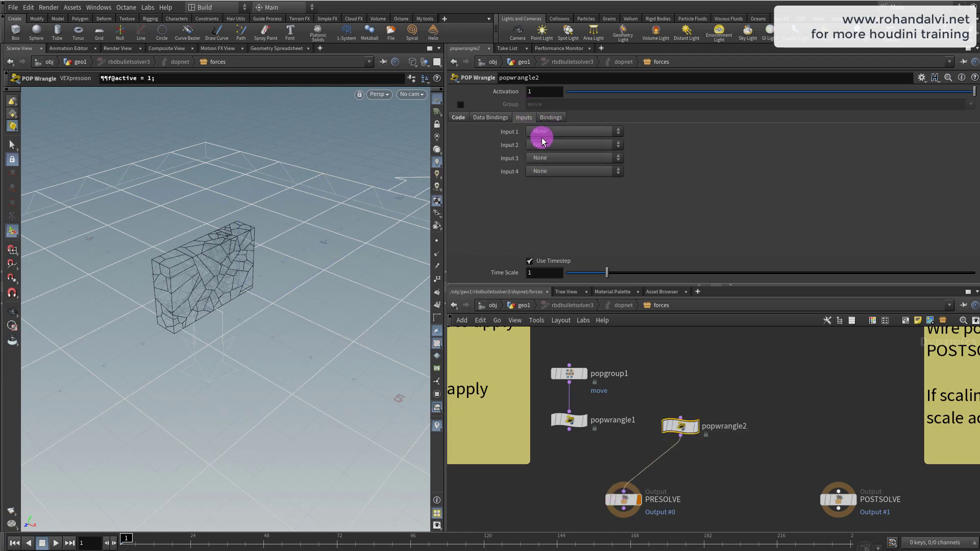
left_click(575, 132)
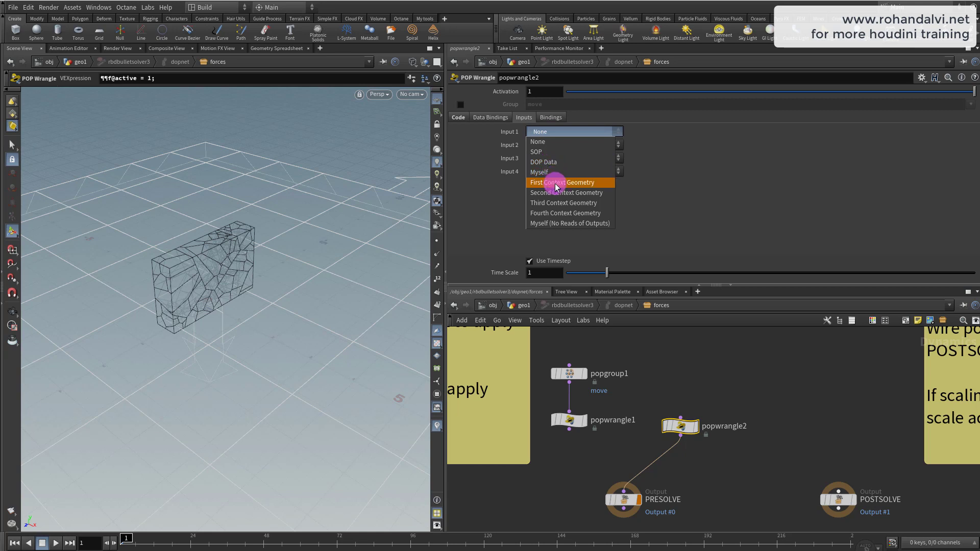
left_click(566, 186)
left_click(458, 117)
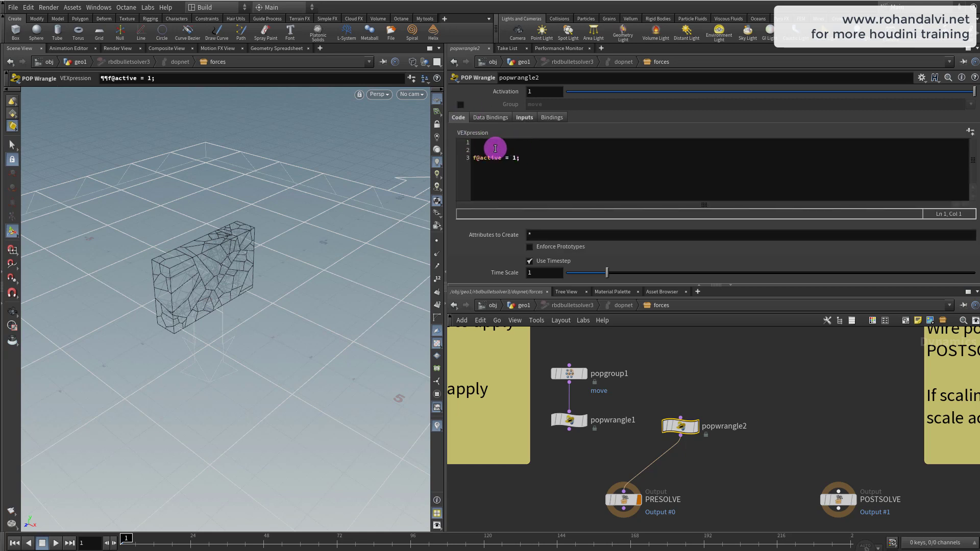
left_click(516, 144)
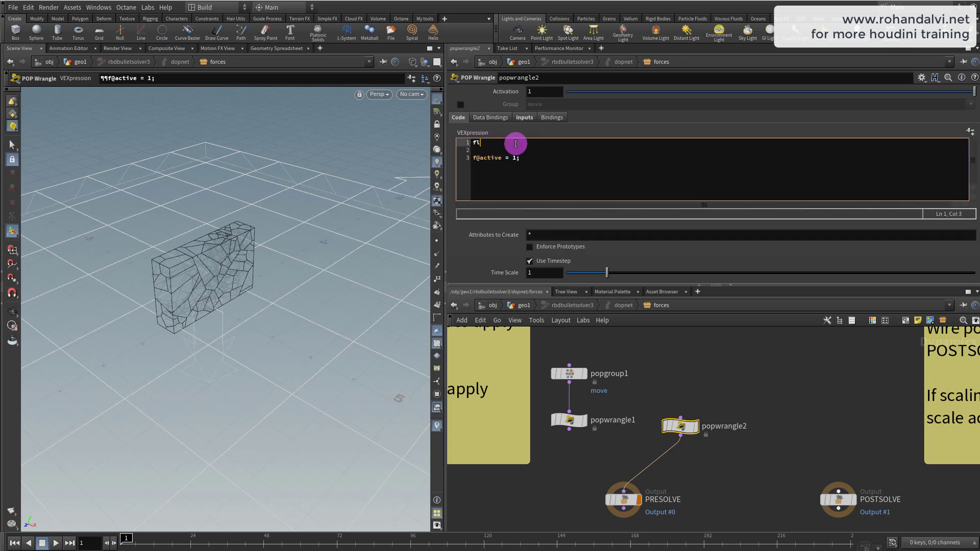
type("oat move =")
type("po")
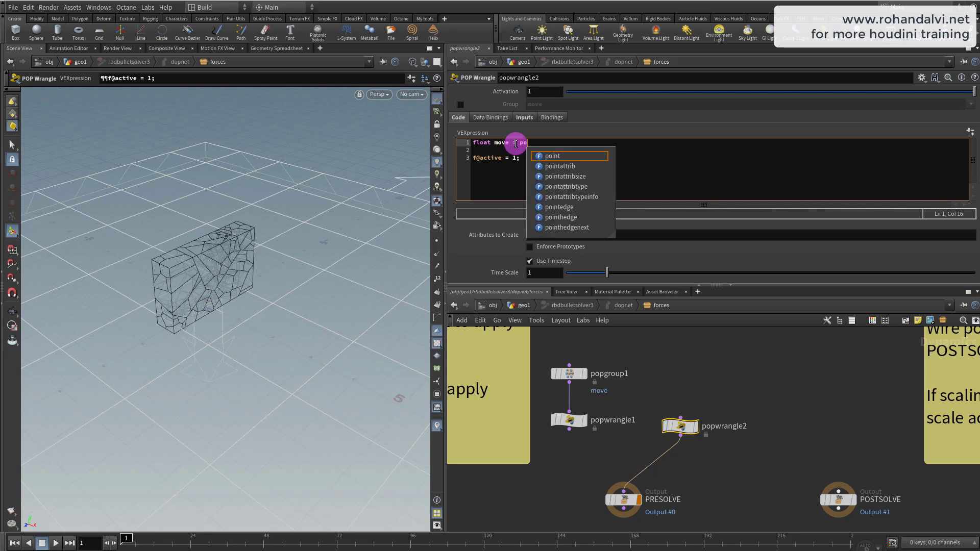
type("(0, \"active\", @ptnum);")
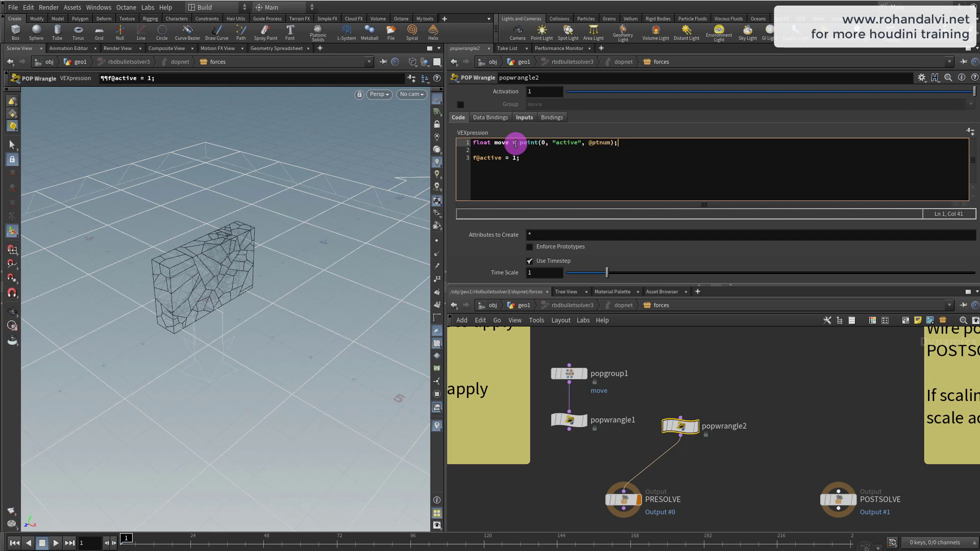
left_click(516, 159)
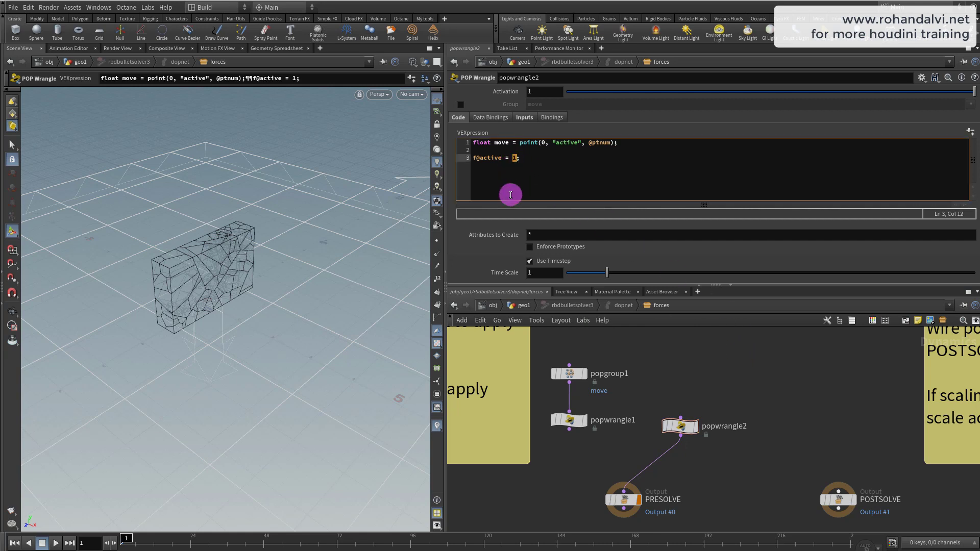
Apply f@active = move; in popwrangle2, test playback, rewind to frame 1, and return to geo1
left_click(732, 370)
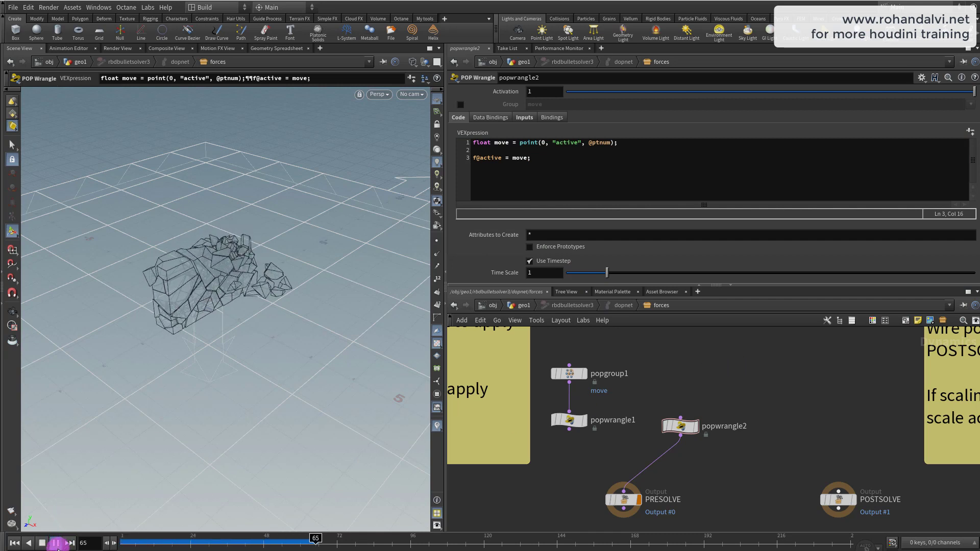
left_click(42, 543)
left_click(15, 543)
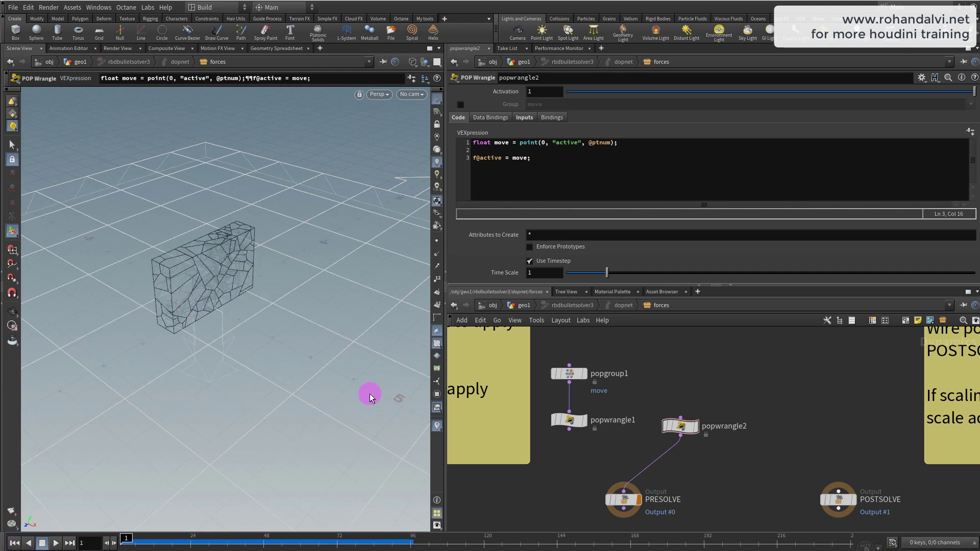
left_click(524, 305)
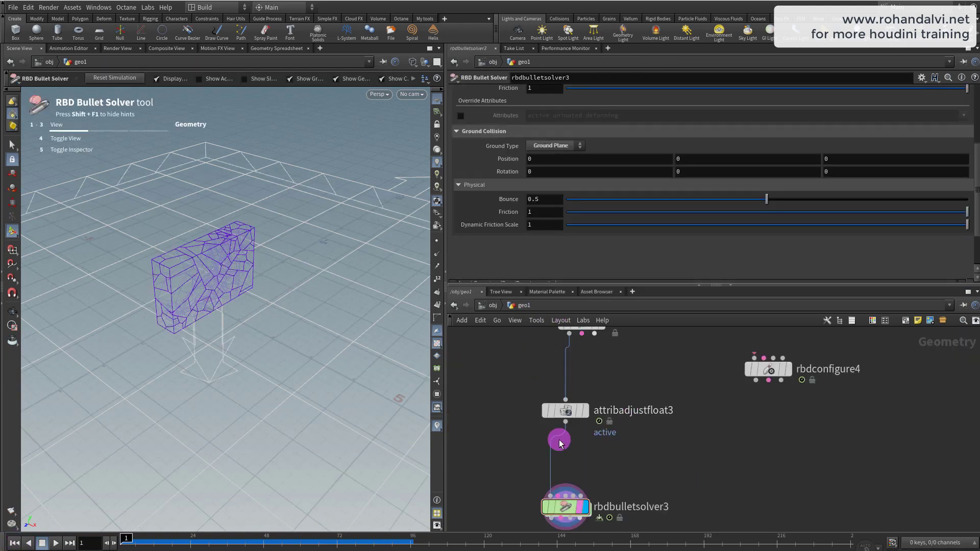
left_click(566, 411)
left_click(42, 542)
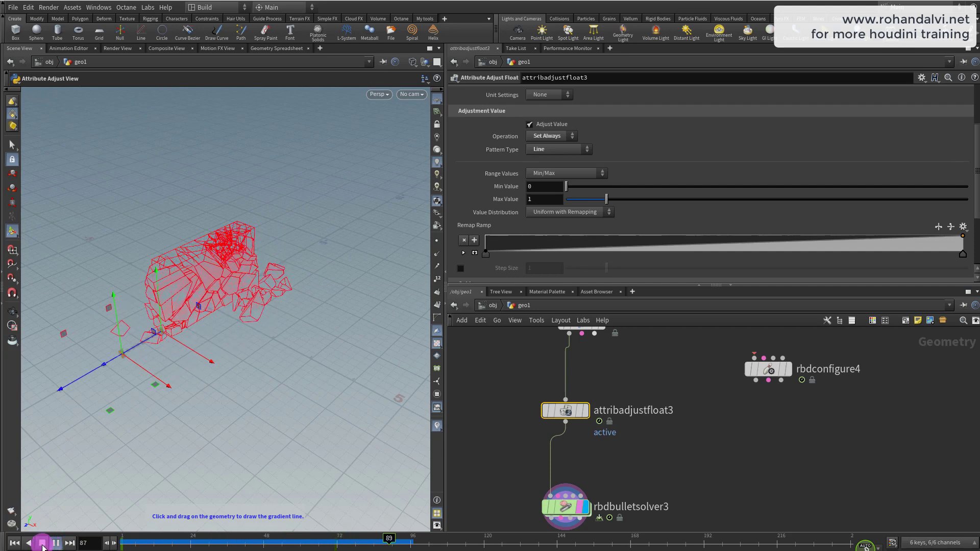
left_click(41, 543)
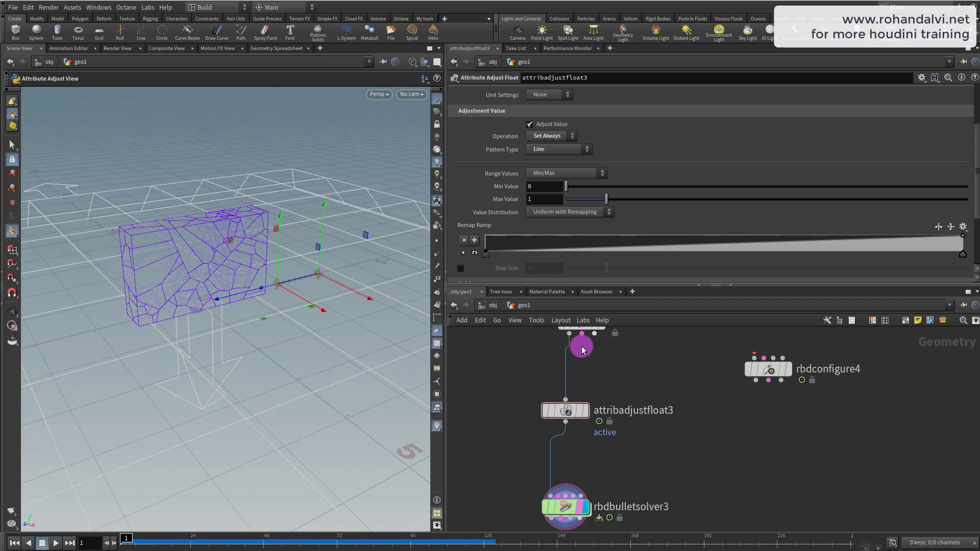
left_click_drag(528, 356, 671, 433)
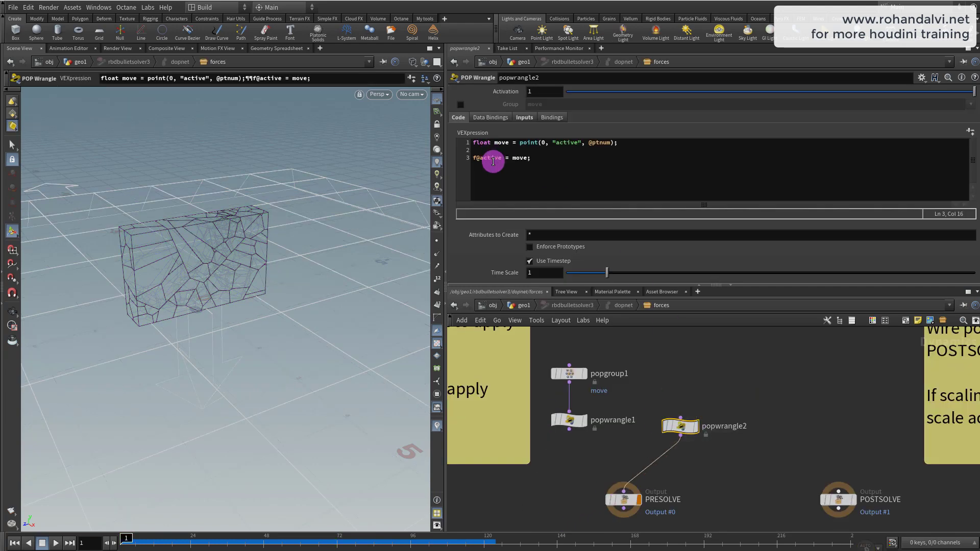
left_click(527, 305)
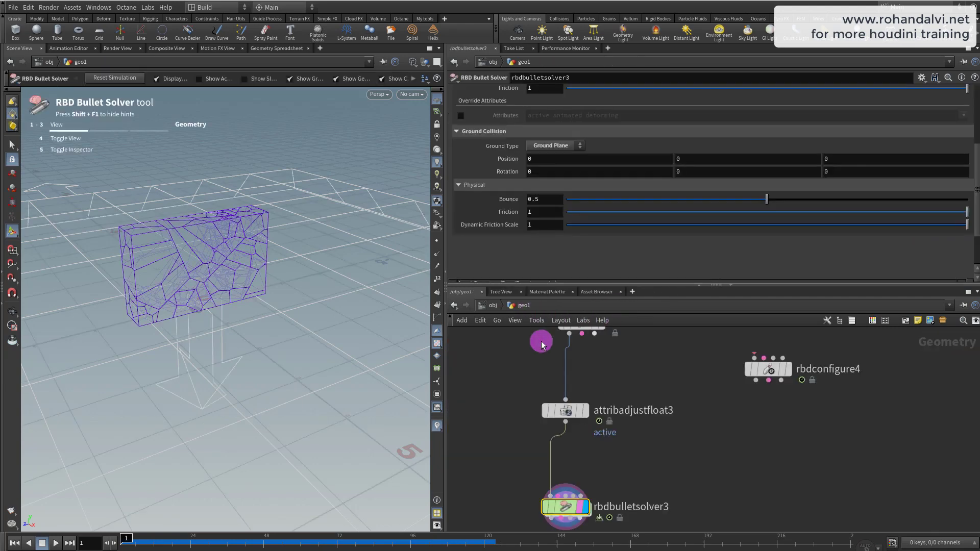